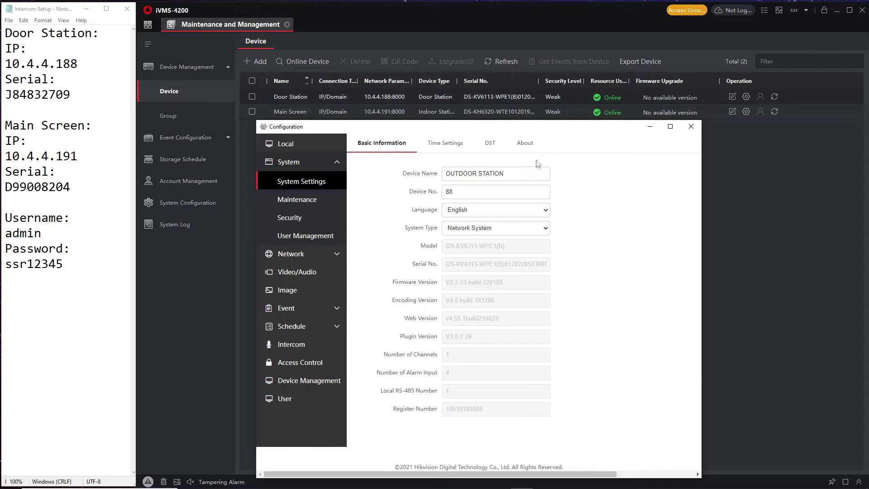
Set the door station's time to sync by NTP from time.windows.com, port 123, every 1 minute, and save.
left_click(437, 142)
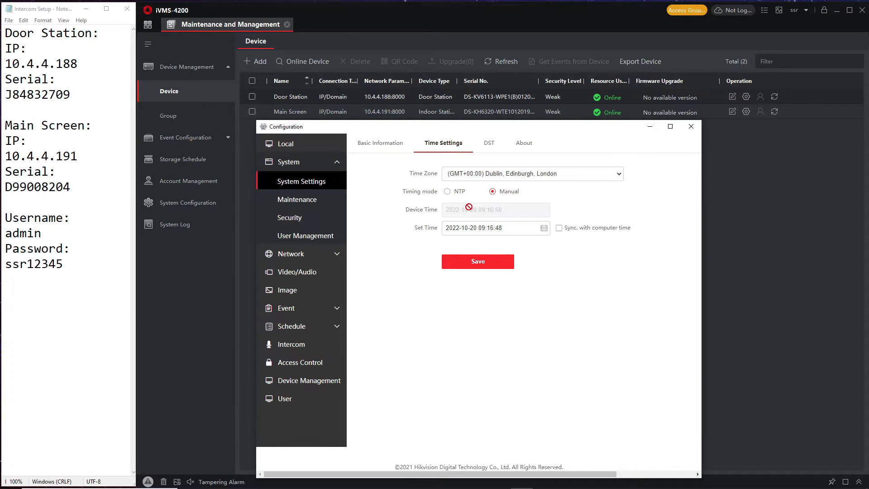
left_click(448, 192)
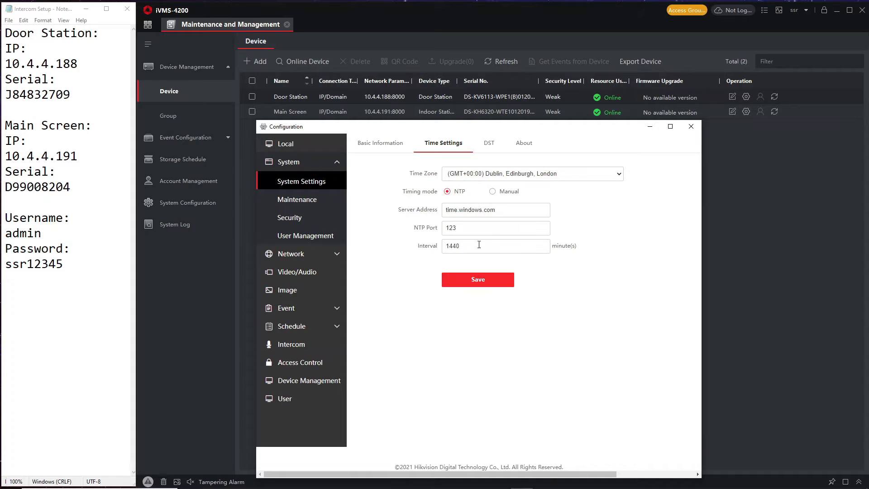
double_click(453, 246)
type("1")
left_click(477, 280)
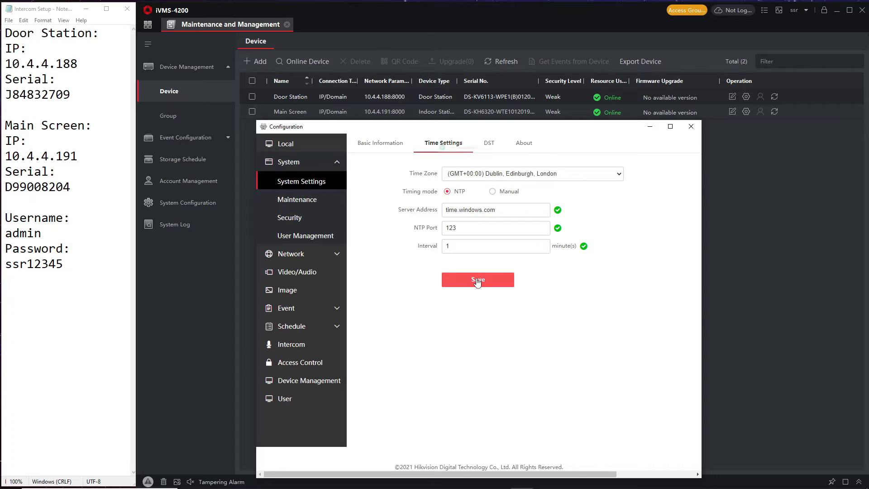
left_click(536, 147)
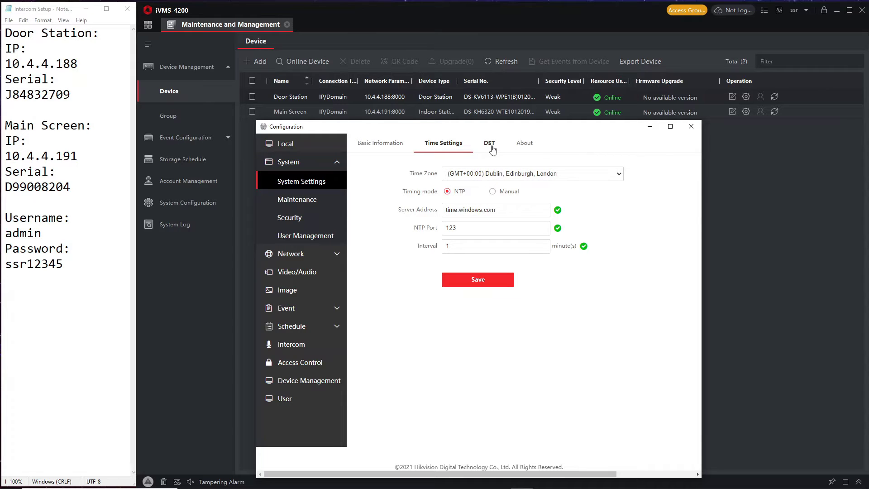
Enable daylight saving time and widen the configuration window to show the hour fields.
left_click(492, 149)
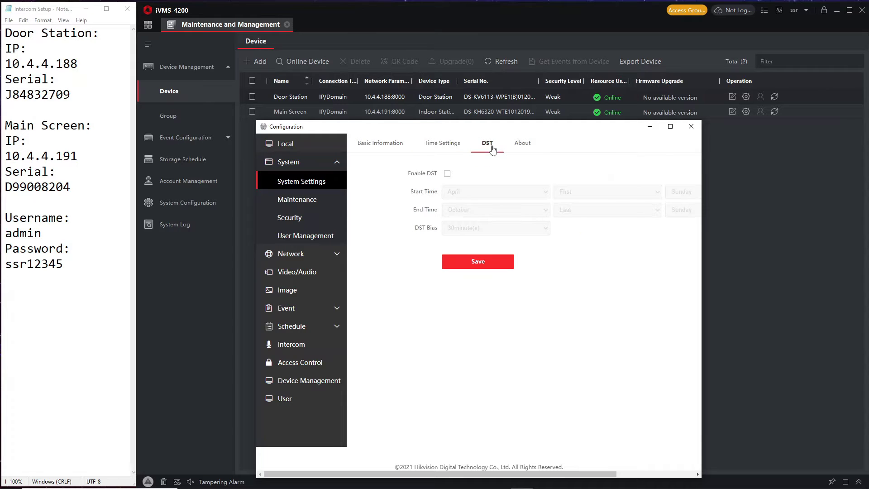
left_click(447, 173)
left_click(474, 196)
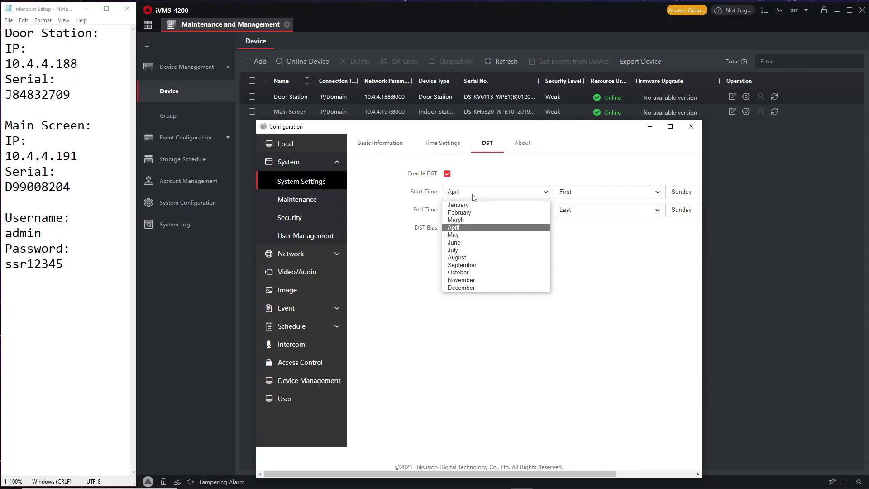
left_click(648, 225)
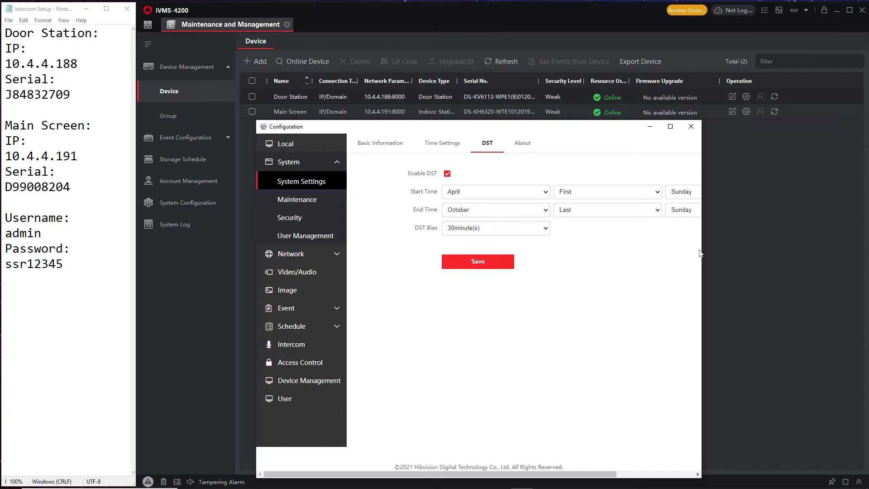
left_click_drag(701, 247, 825, 247)
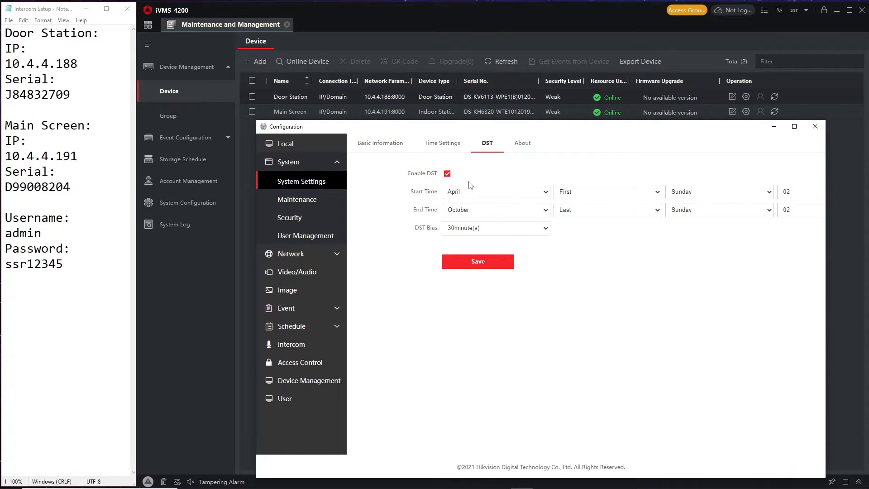
Start DST on March's last Sunday at 01 with a 60-minute bias, and save.
left_click(470, 192)
left_click(456, 220)
left_click(606, 191)
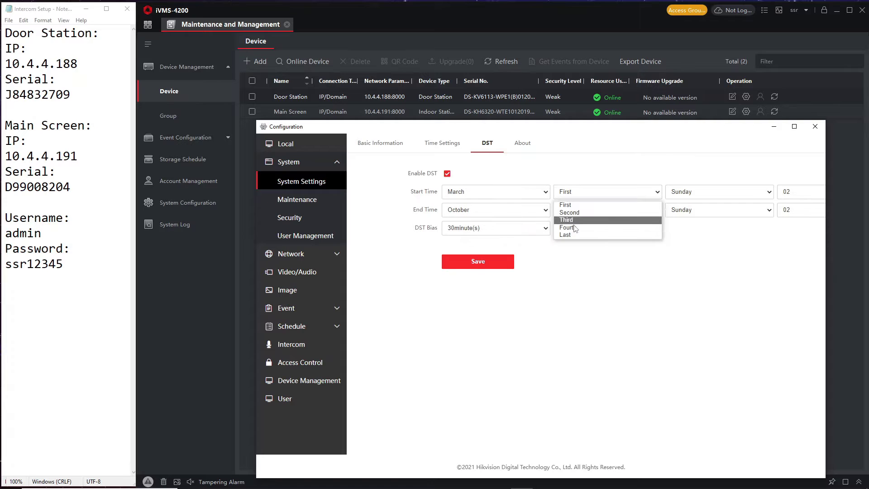
left_click(571, 234)
left_click(800, 191)
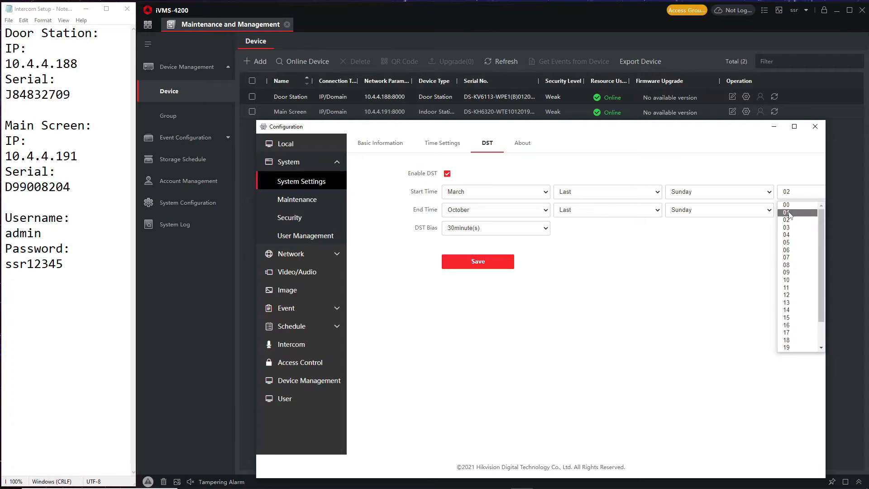
left_click(798, 206)
left_click(451, 228)
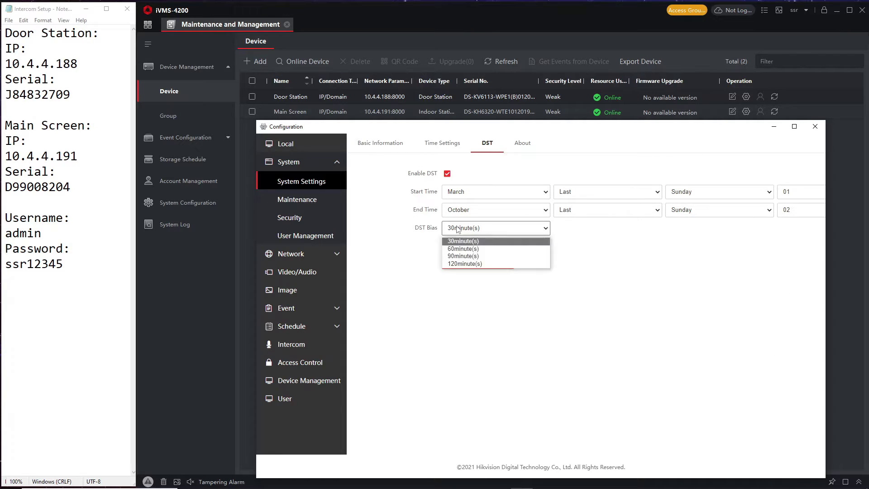
left_click(460, 243)
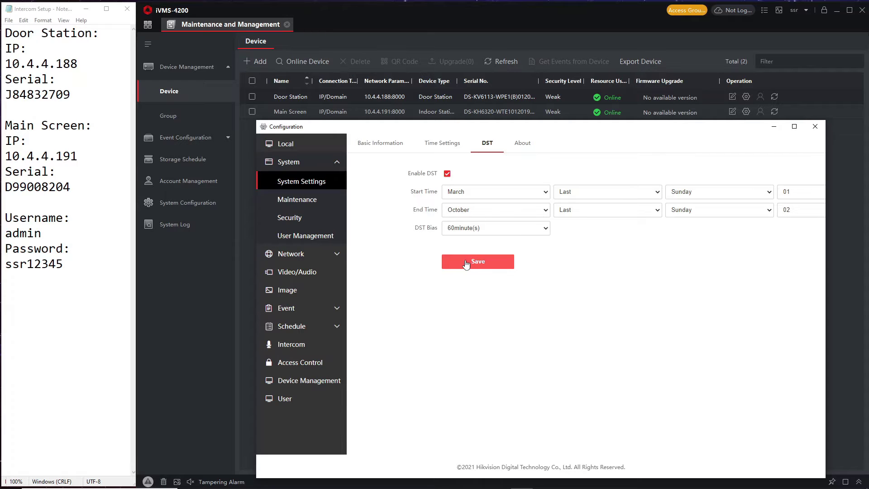
left_click(466, 263)
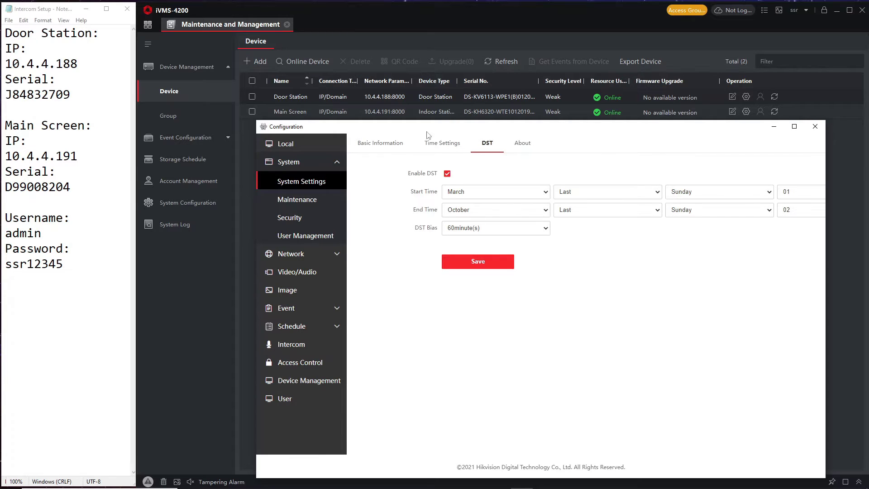
left_click(443, 143)
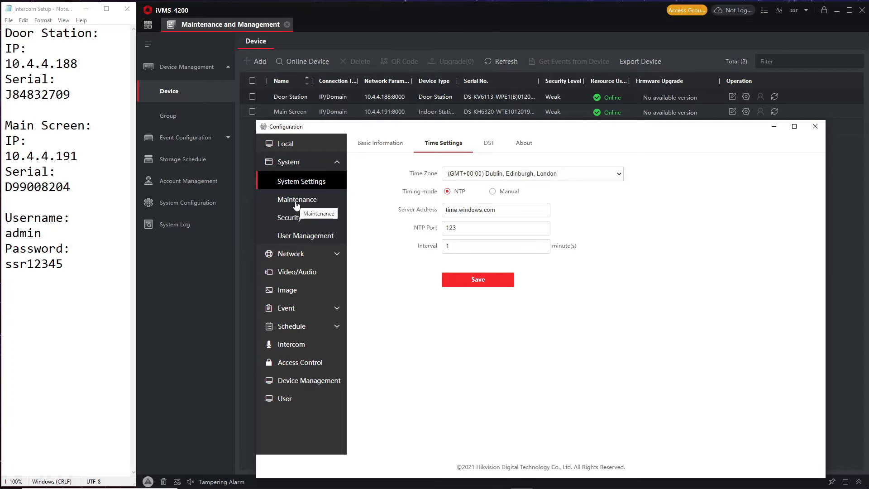
Start adding a linked device, and enter the device and registration passwords.
left_click(324, 383)
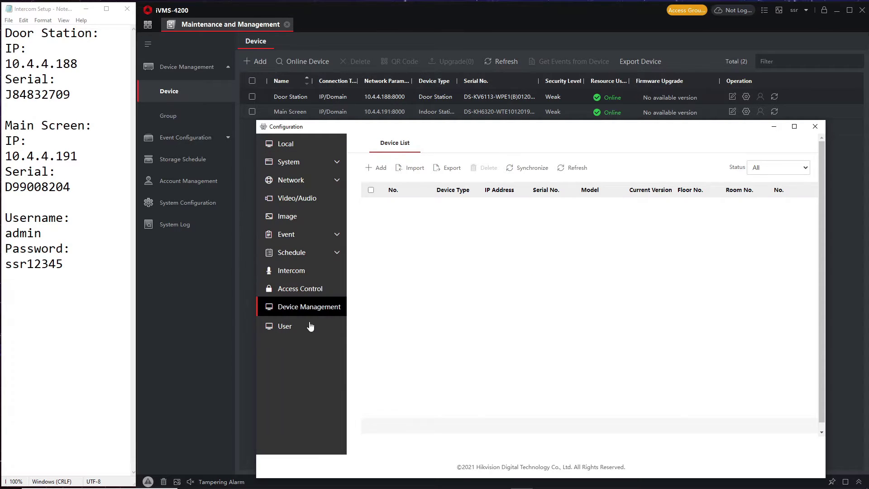
left_click(376, 170)
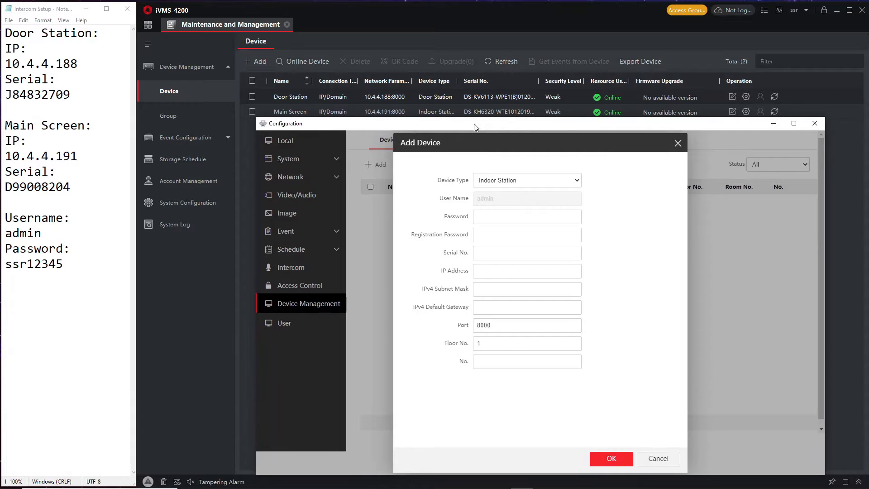
left_click(491, 214)
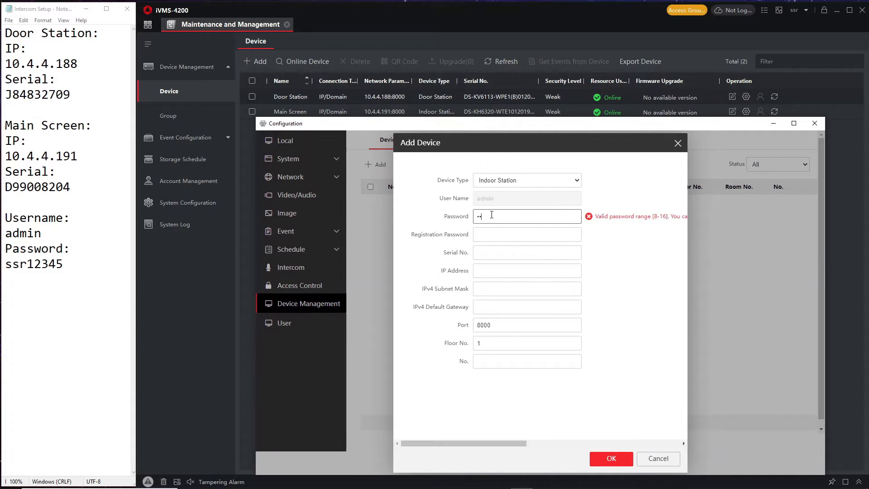
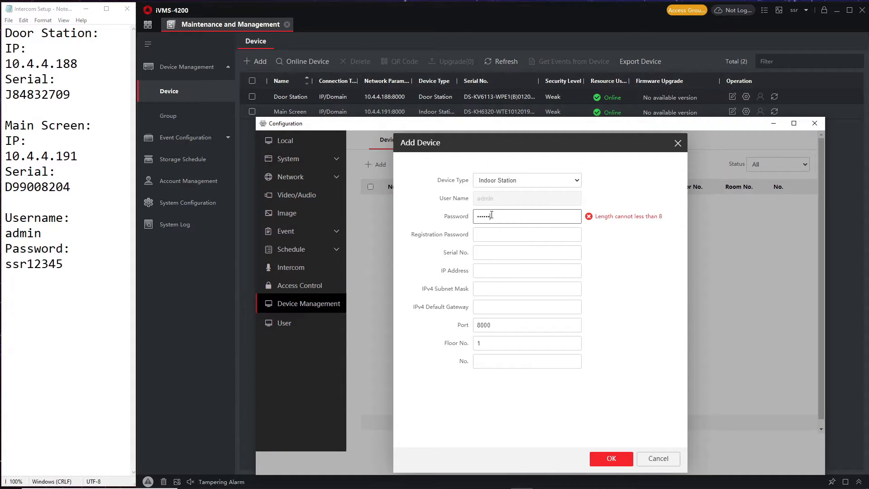
left_click(504, 232)
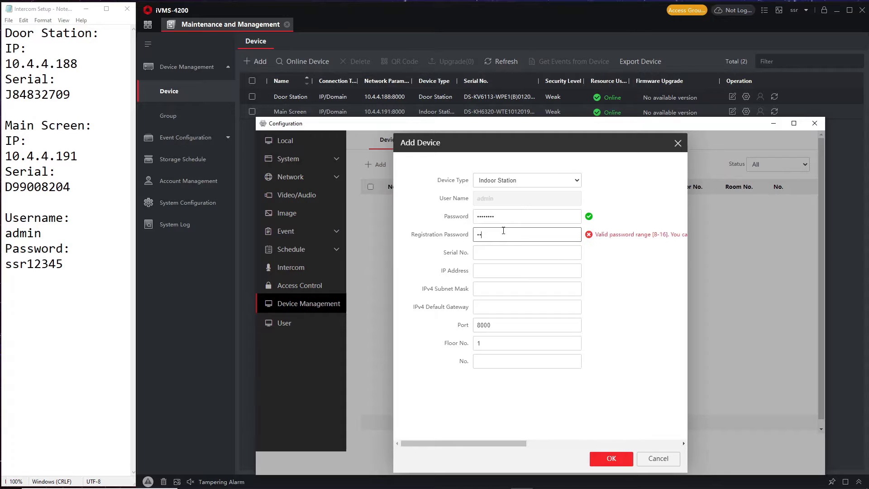
key("Tab")
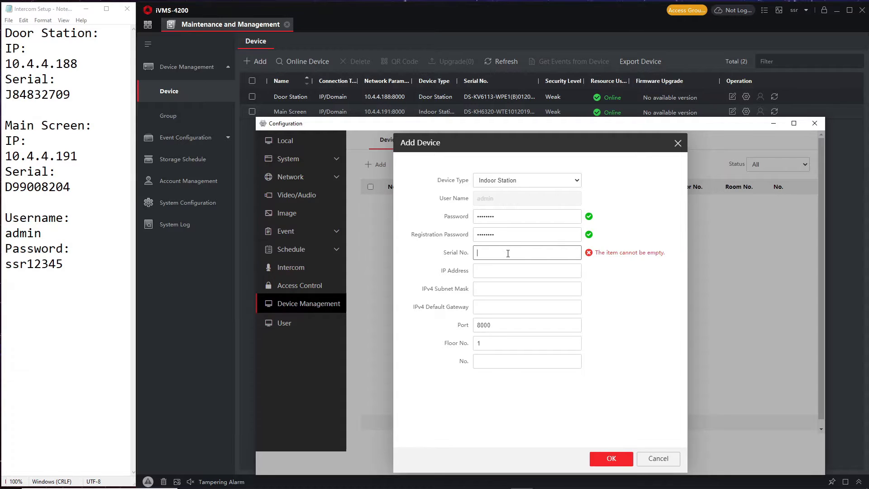
Copy serial D99008204 and IP 10.4.4.191 from the notes into the form.
double_click(45, 192)
key("ctrl+c")
left_click(500, 251)
key("ctrl+v")
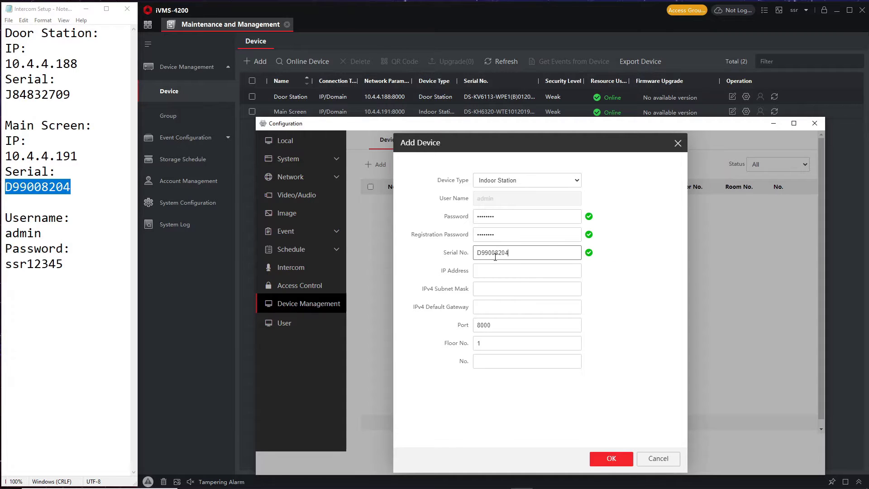
left_click_drag(80, 157, 8, 157)
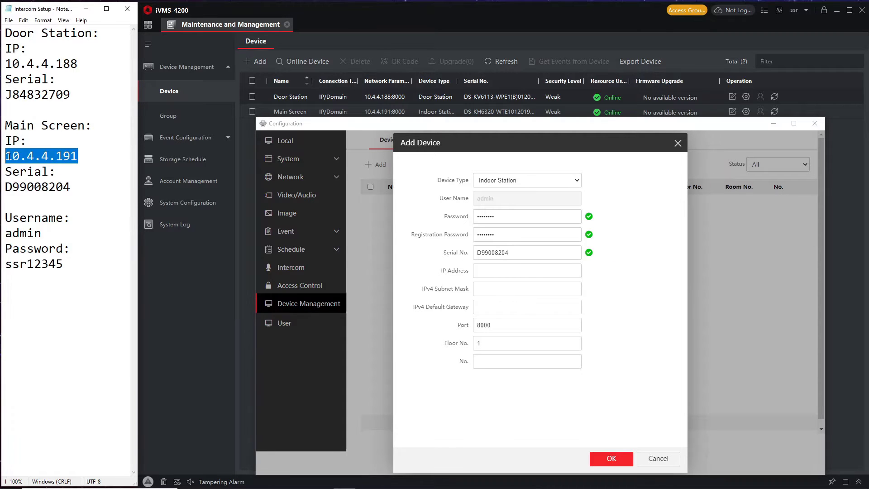
key("ctrl+c")
left_click(490, 272)
key("ctrl+v")
Enter subnet mask 255.255.255.0 and record it under 'Subnet mask:' in the notes.
left_click(497, 290)
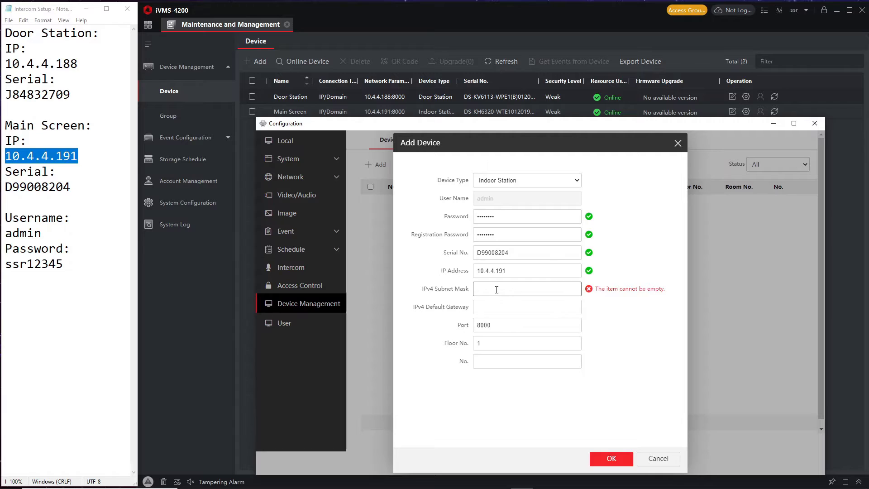
type("255.255.255.0")
left_click_drag(559, 292, 395, 296)
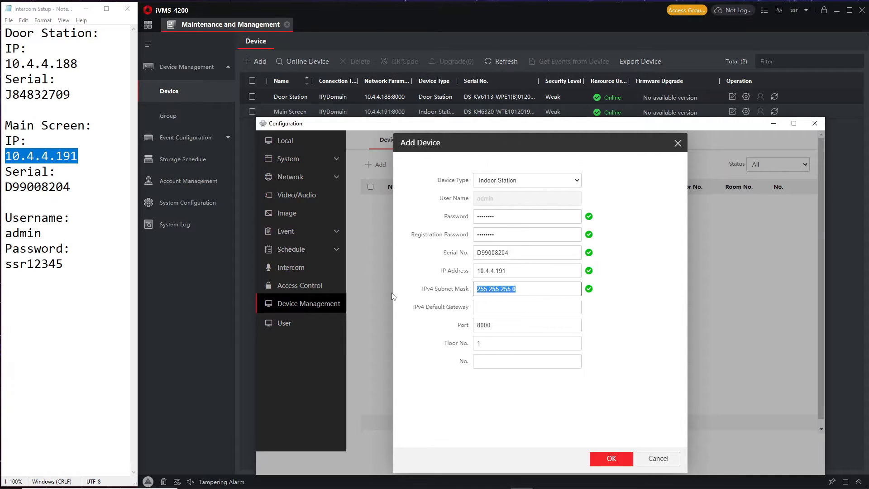
left_click(94, 289)
key("Return")
key("Return")
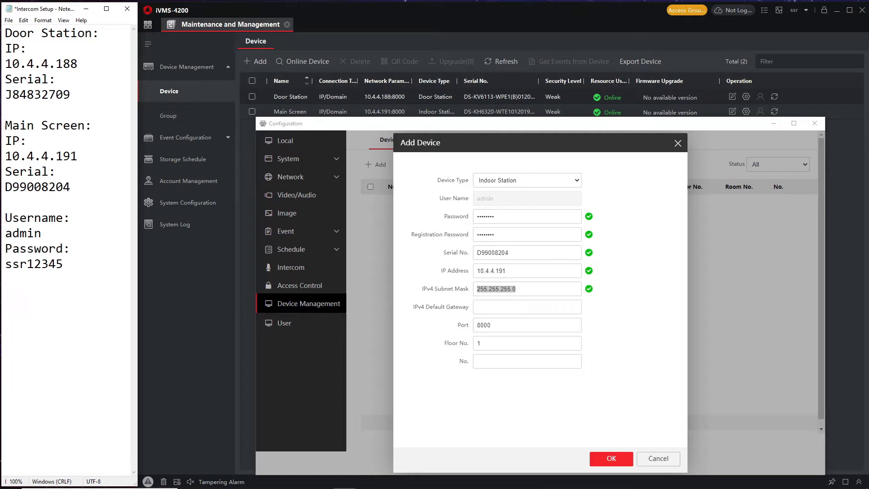
type("Subnet mask:")
key("Return")
key("ctrl+v")
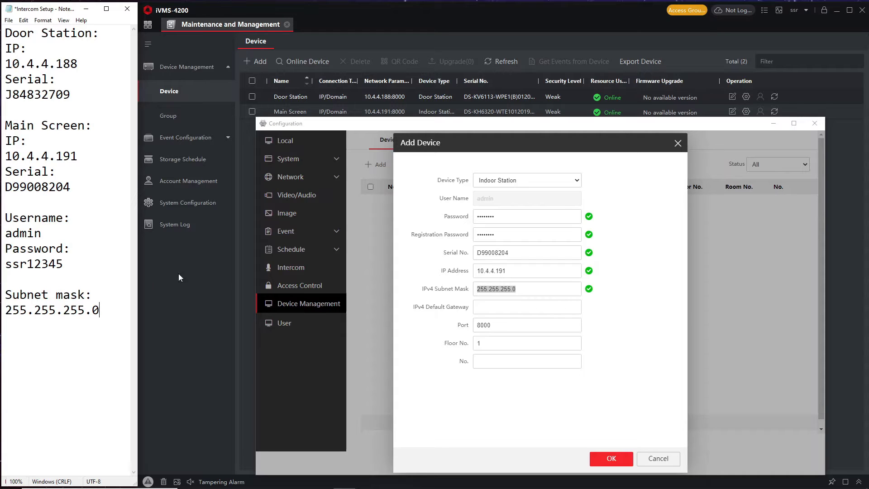
Fill in gateway 10.4.4.1 and device number 1, then confirm adding the indoor station.
left_click_drag(568, 272, 449, 276)
left_click(497, 314)
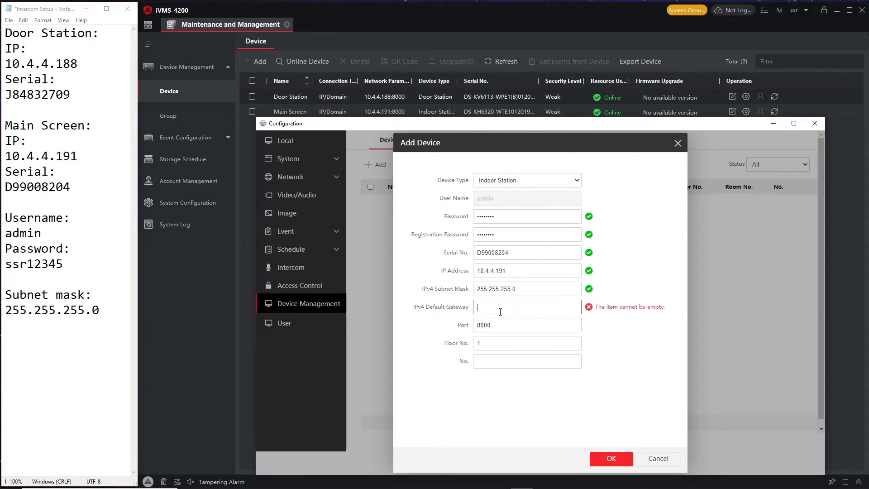
key("ctrl+v")
left_click(501, 360)
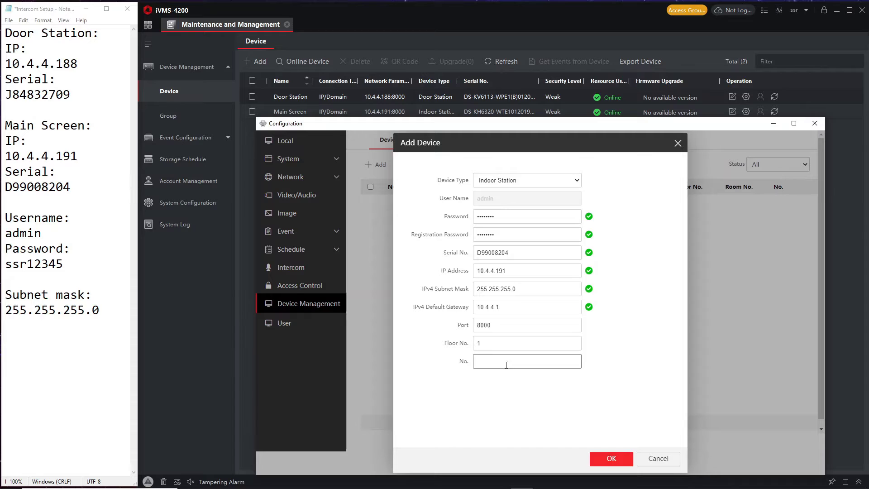
type("1")
left_click(620, 458)
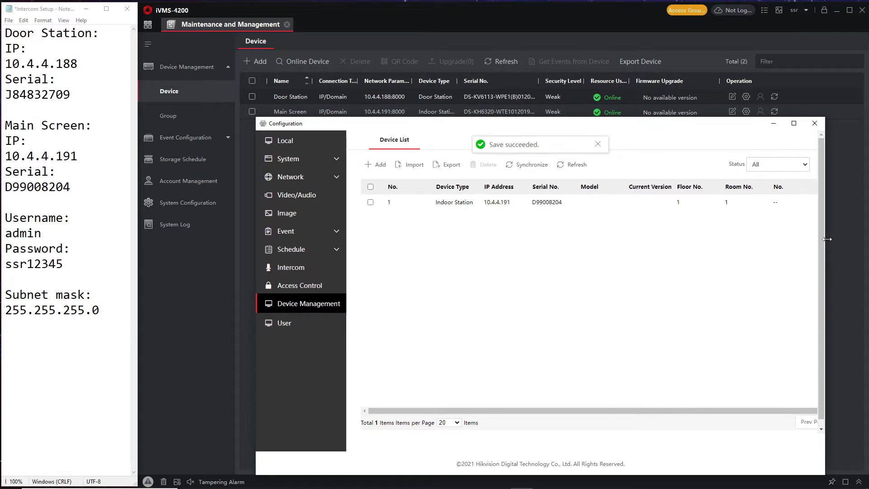
Close the door station window and review the Main Screen's NTP interval and port.
double_click(482, 125)
double_click(514, 4)
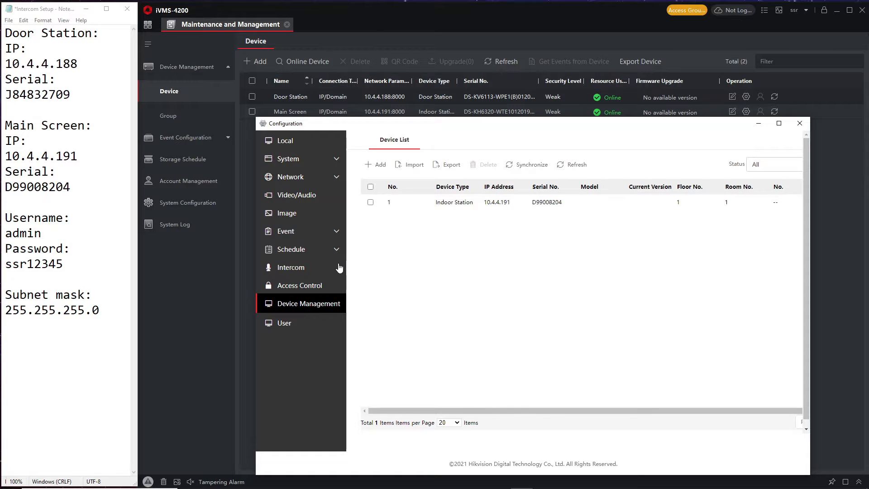
left_click(800, 124)
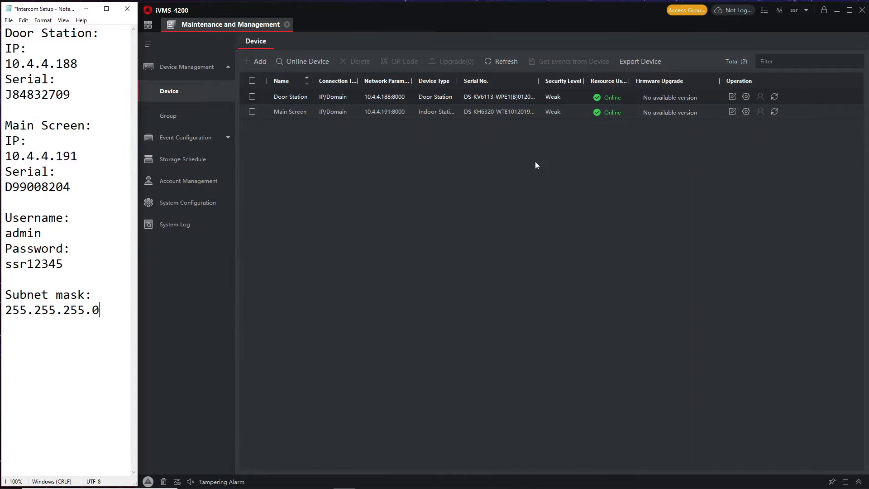
left_click(745, 113)
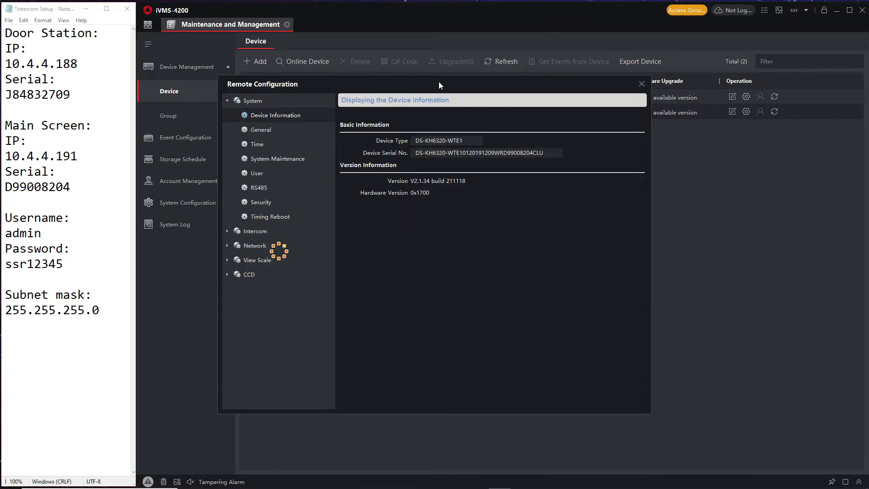
left_click_drag(439, 82, 499, 105)
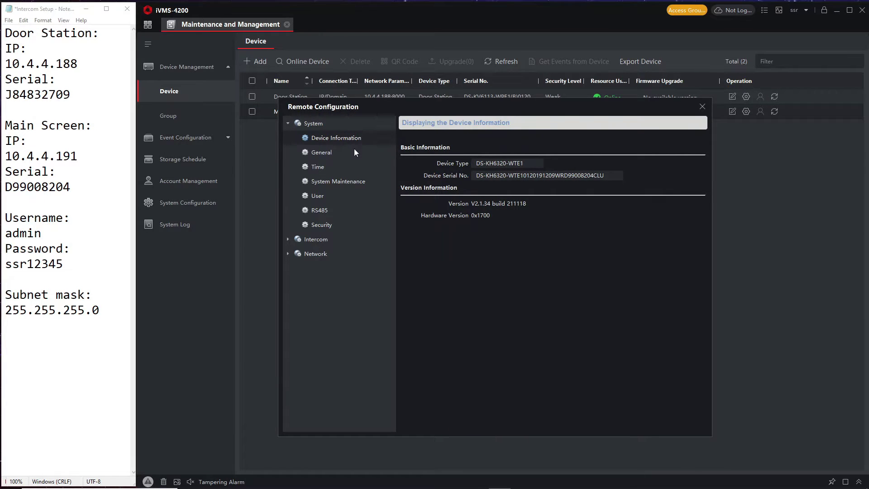
left_click(347, 168)
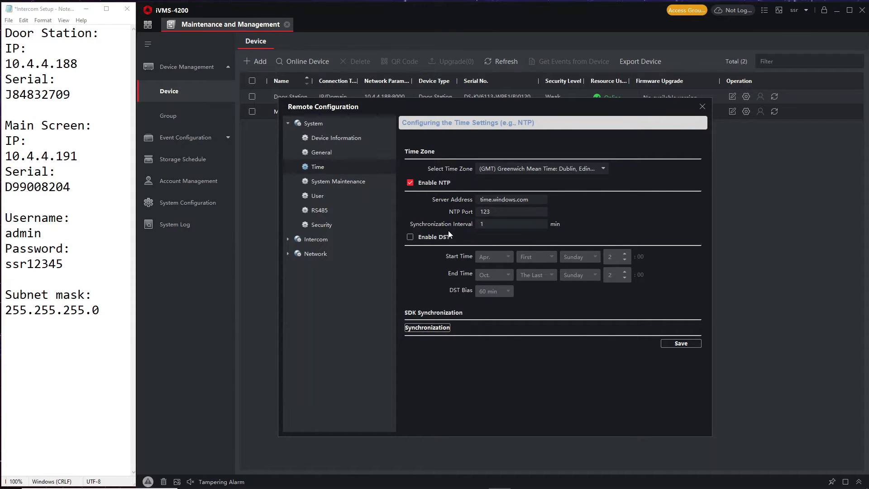
left_click(488, 225)
left_click(487, 211)
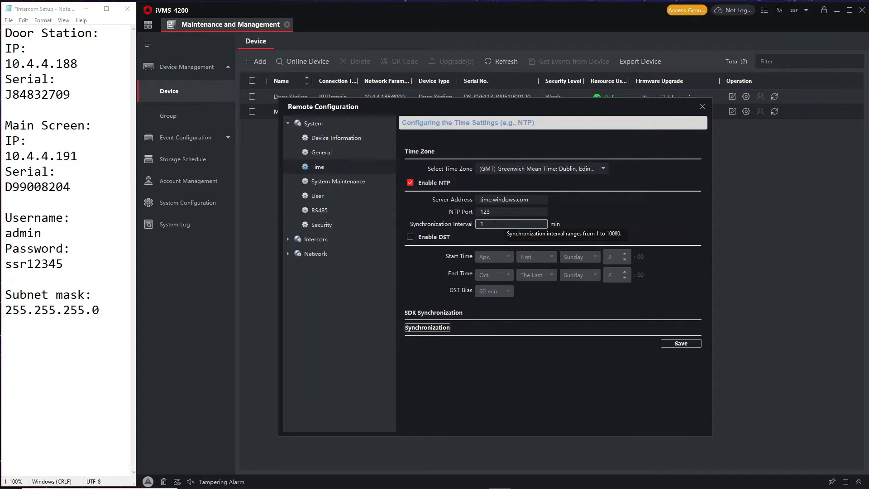
Enable Main Screen DST starting March's last Sunday at hour 1, and save.
left_click(410, 237)
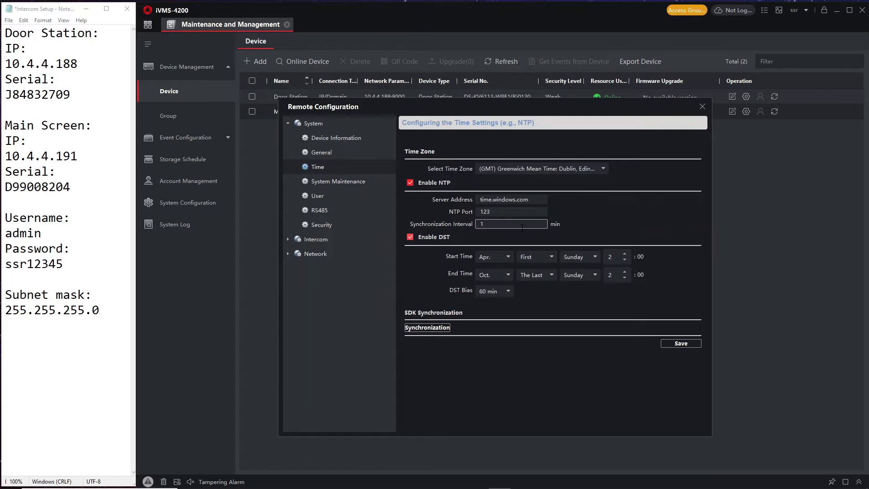
left_click(499, 253)
left_click(496, 288)
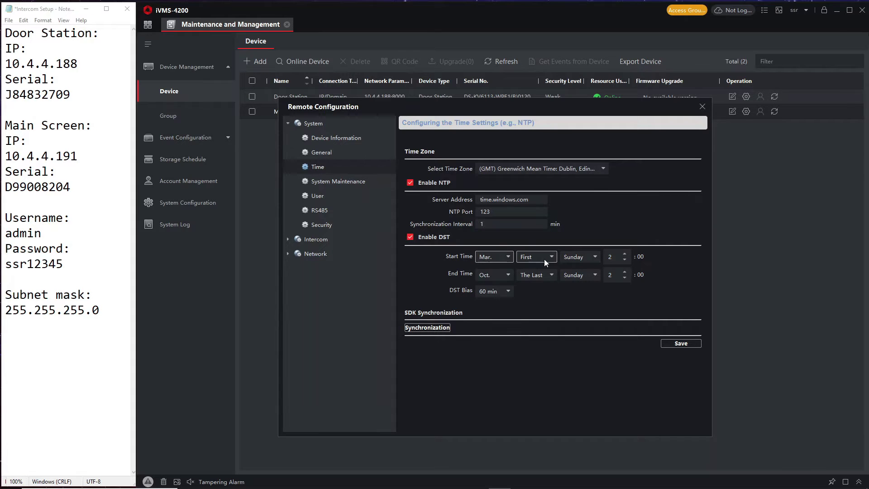
left_click(544, 258)
left_click(539, 328)
left_click(624, 254)
left_click(688, 344)
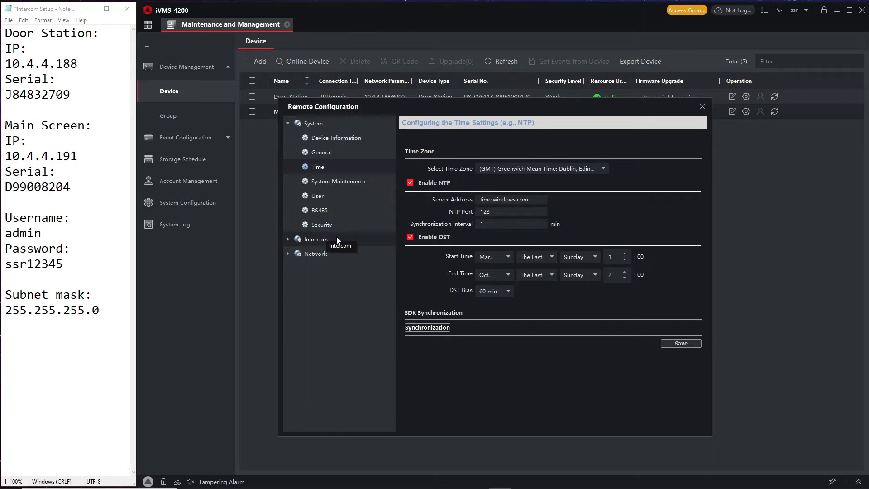
Enter a registration password in Group Network Settings, save, and close Remote Configuration.
left_click(316, 254)
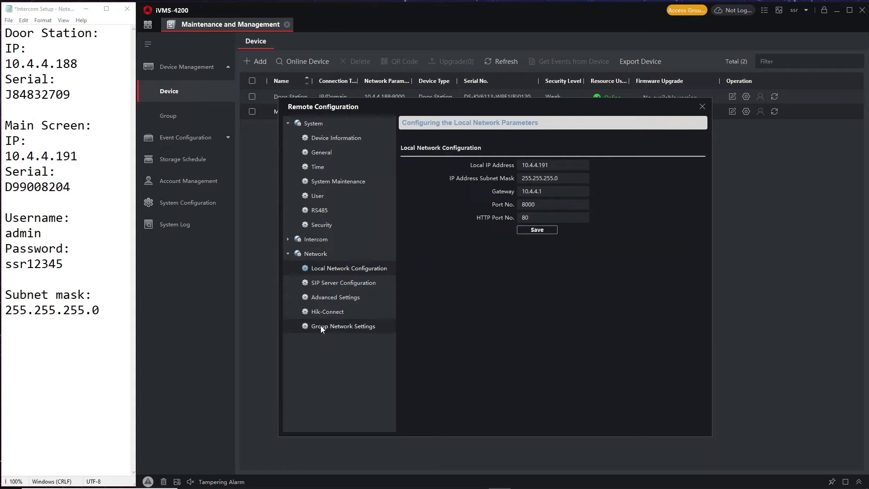
left_click(339, 327)
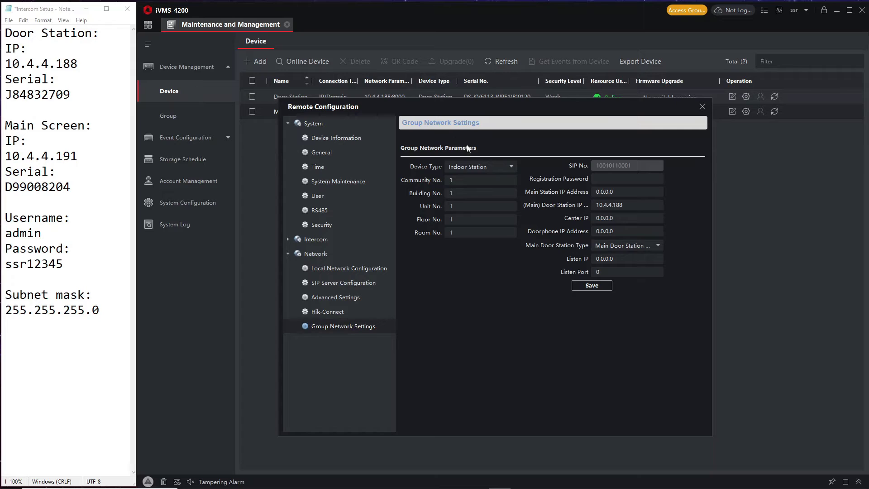
left_click(611, 181)
type("s")
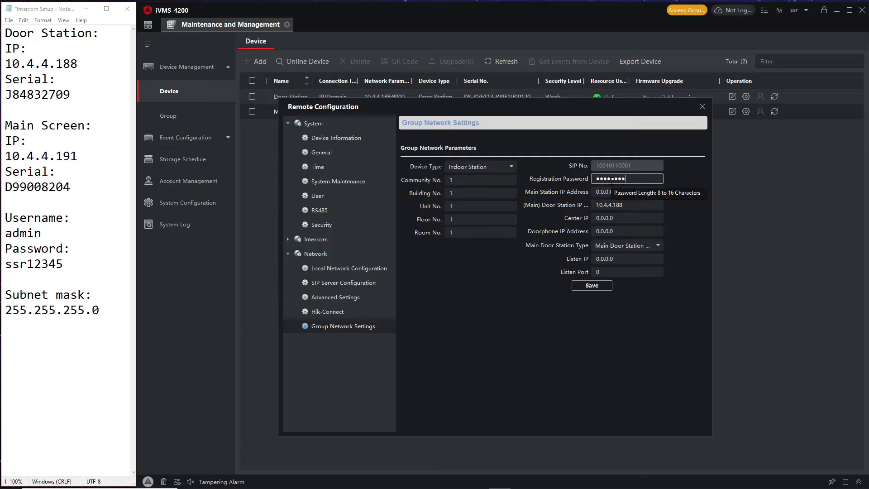
left_click(599, 287)
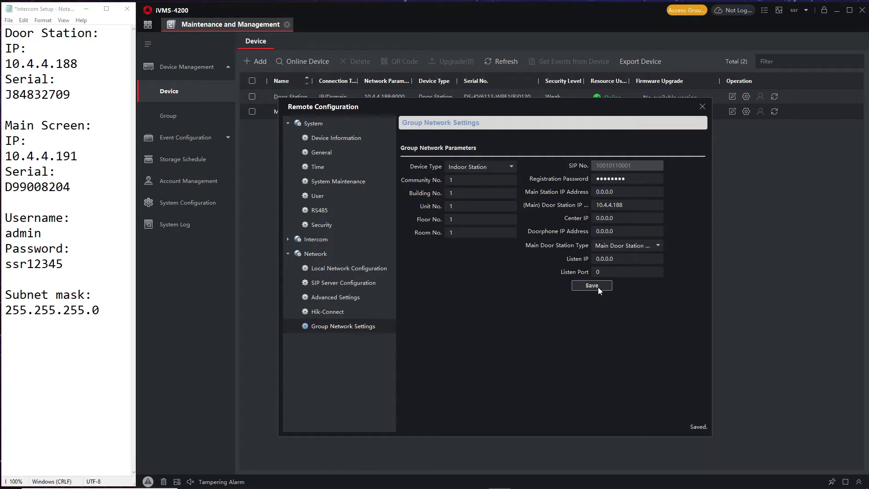
left_click(702, 107)
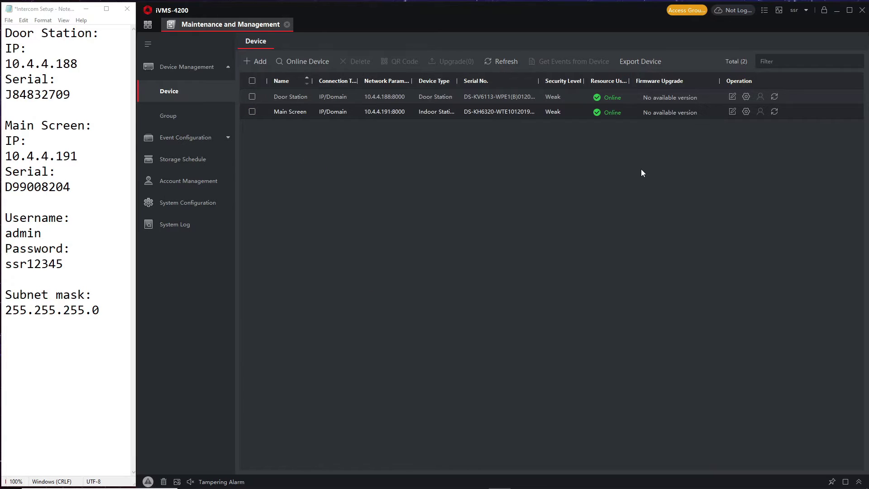
left_click(747, 97)
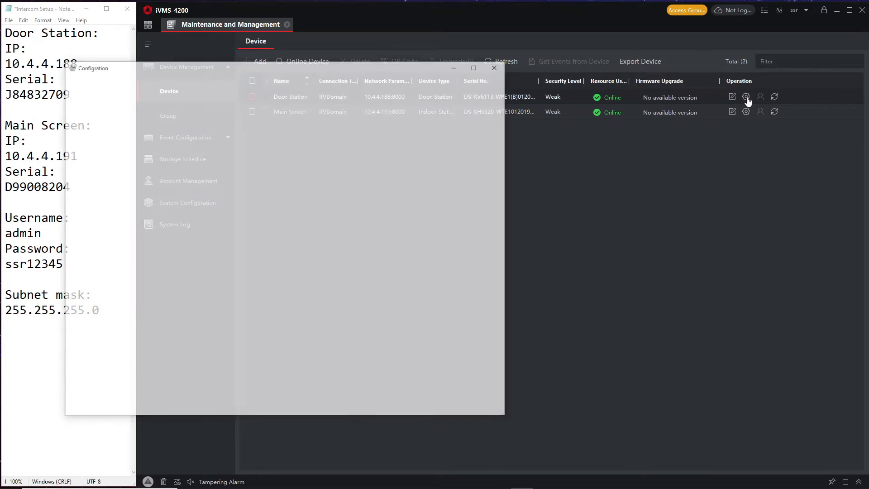
left_click_drag(426, 68, 428, 21)
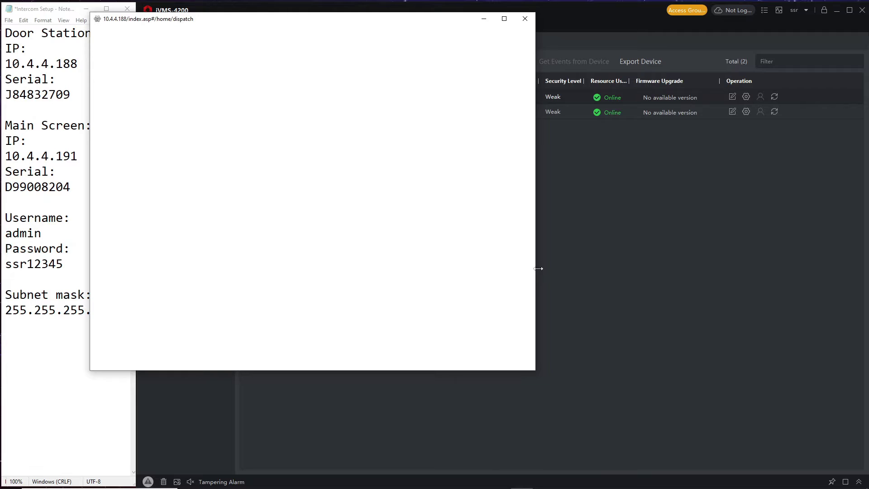
left_click_drag(535, 268, 837, 238)
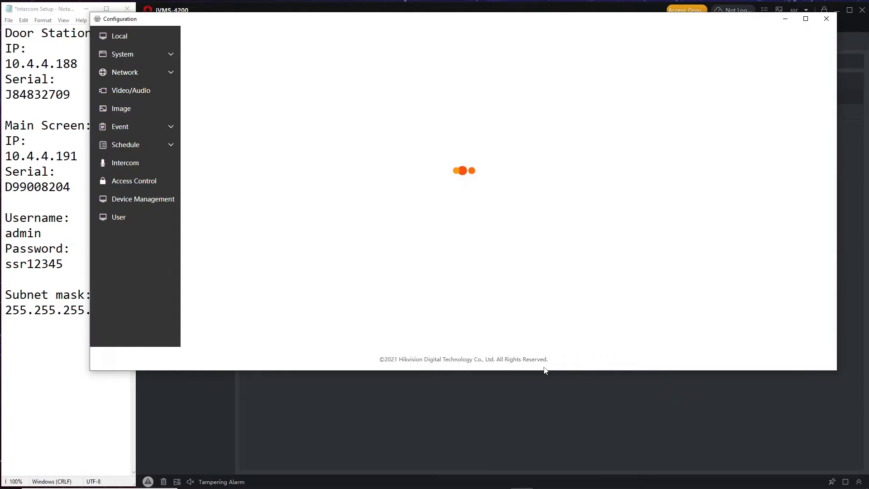
left_click(138, 273)
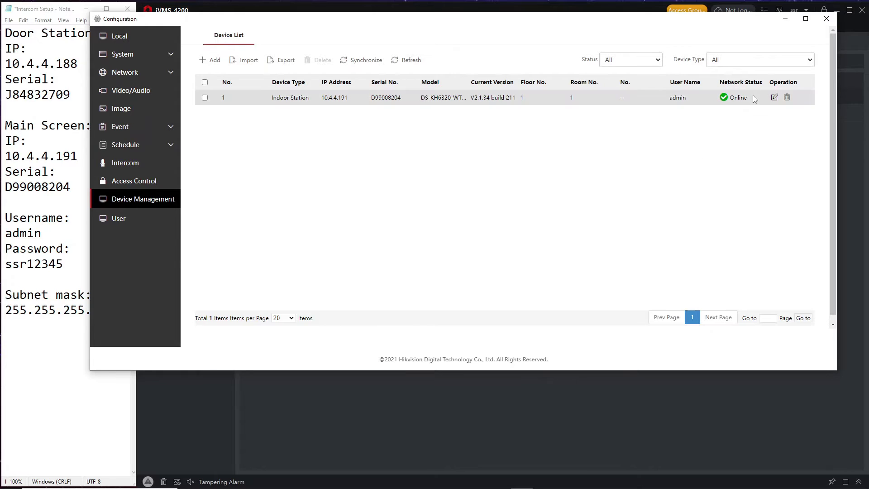
left_click(826, 18)
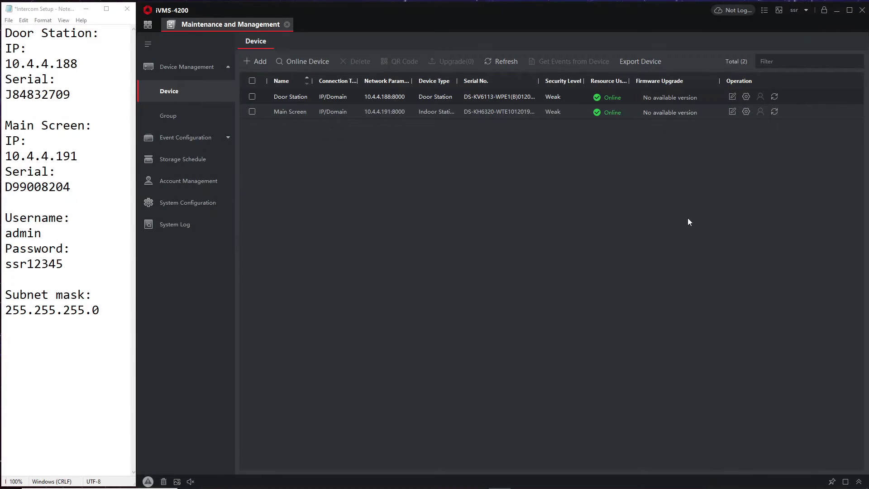
left_click(746, 97)
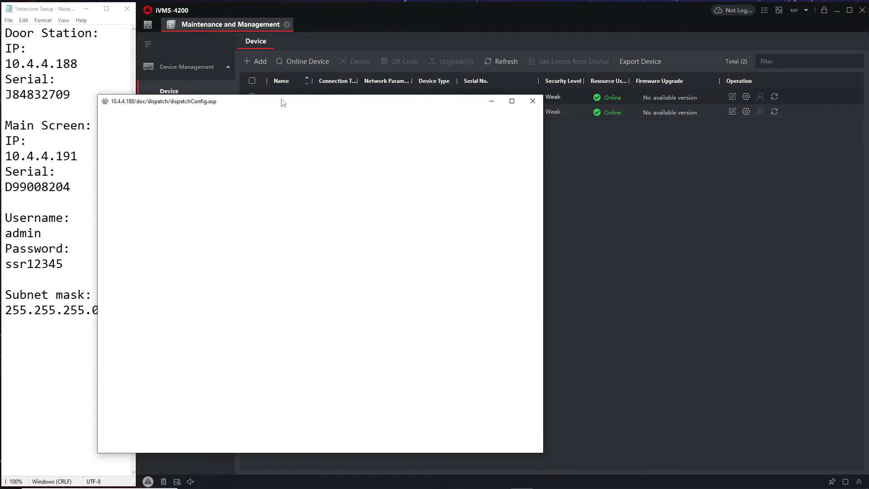
Enlarge the door station window and browse Maintenance, Network and Platform Access, ending on Video/Audio.
left_click_drag(284, 101, 330, 26)
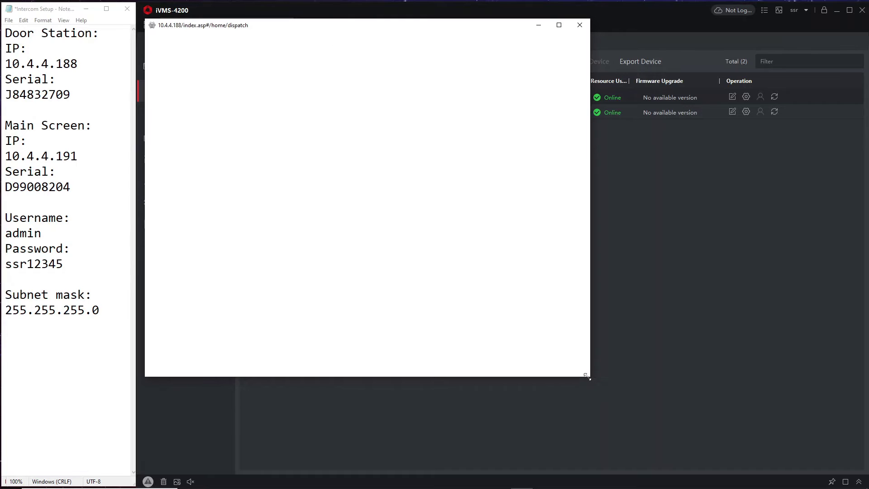
left_click_drag(587, 377, 801, 458)
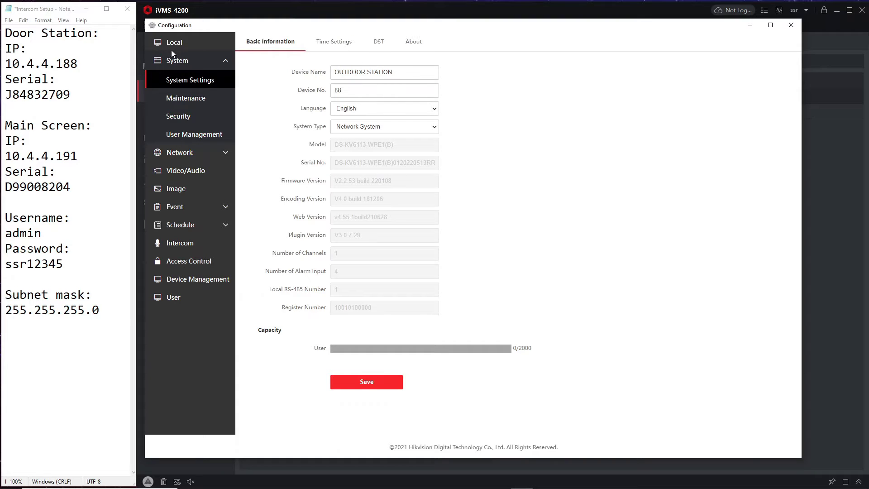
left_click(195, 106)
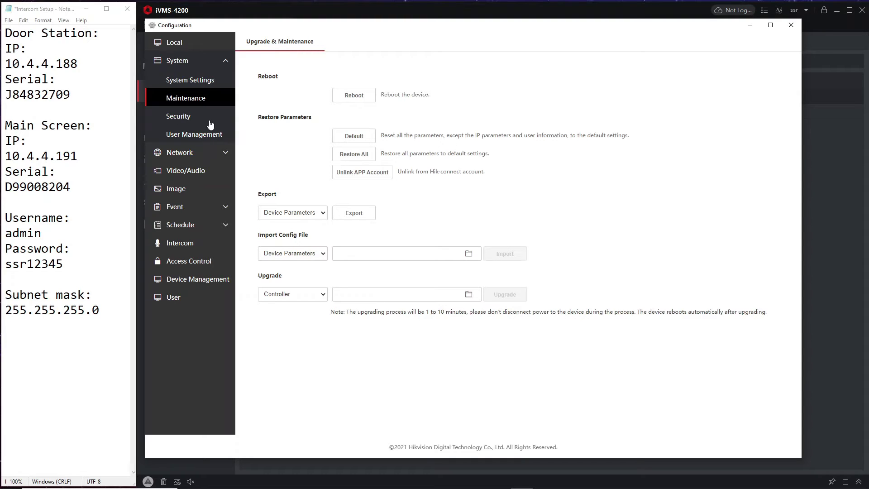
left_click(201, 152)
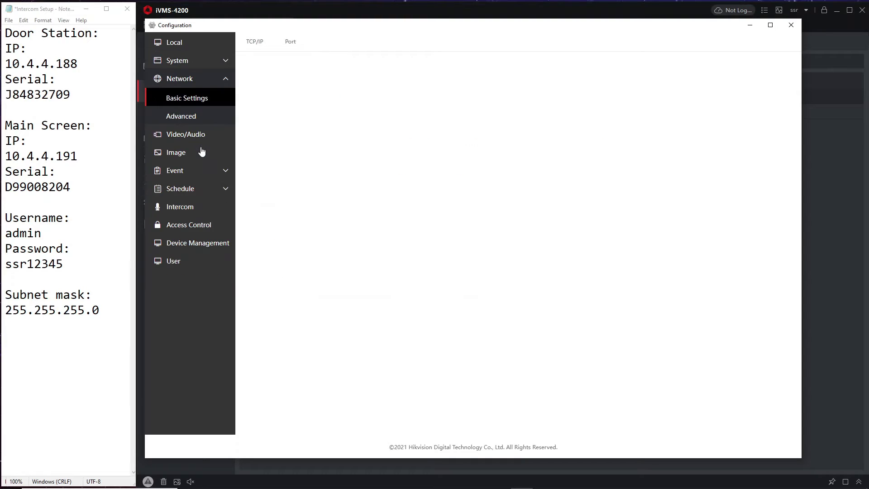
left_click(209, 114)
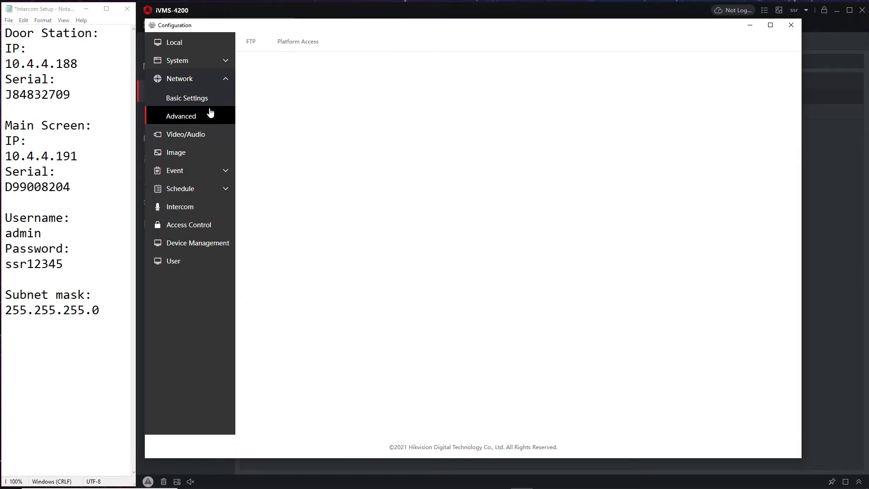
left_click(309, 43)
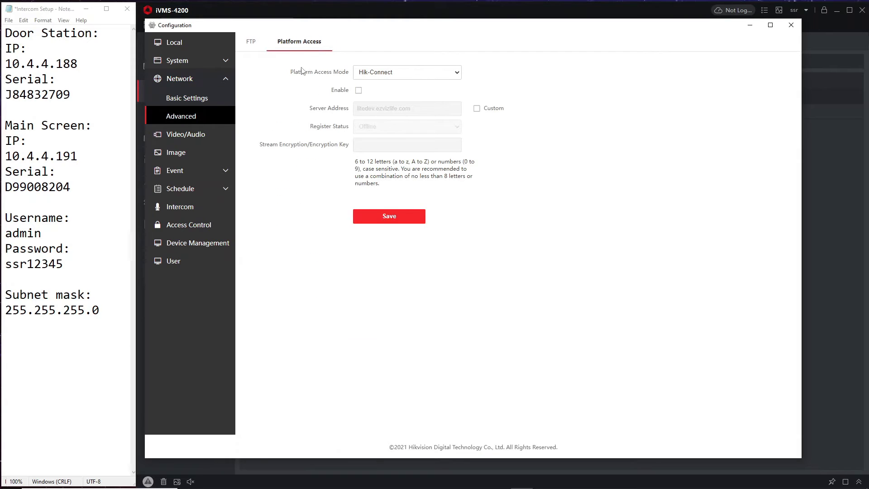
left_click(216, 137)
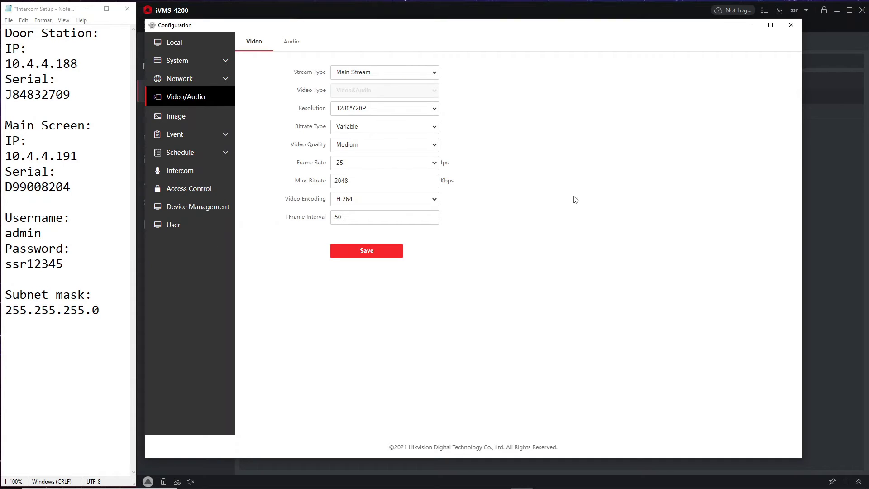
Set the main stream to 1920*1080P resolution with Highest video quality, and save.
left_click(393, 112)
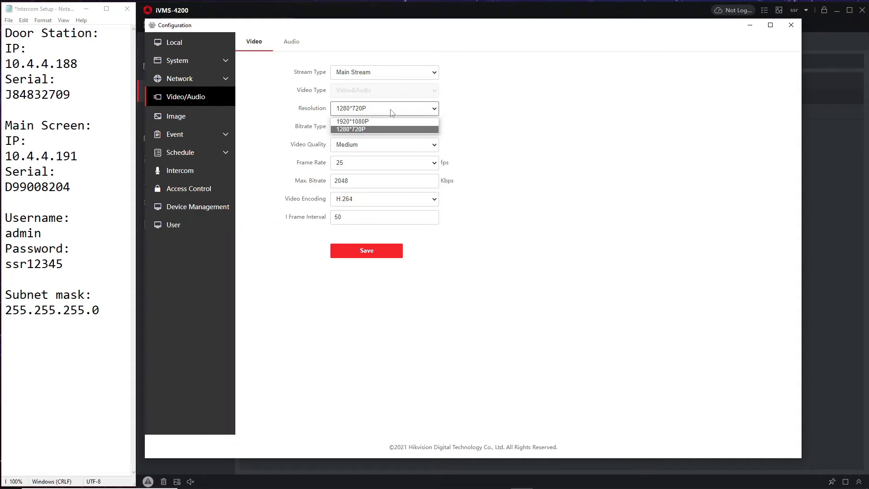
left_click(374, 121)
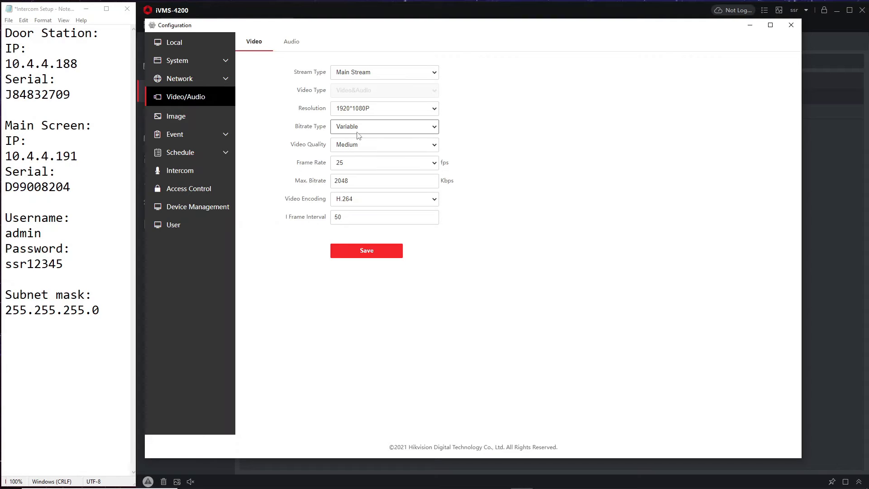
left_click(359, 144)
left_click(359, 195)
left_click(357, 247)
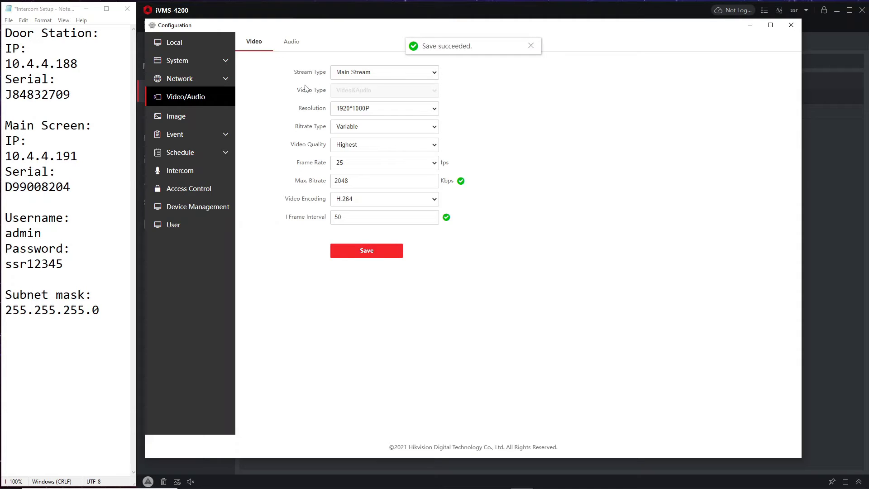
Look at the sub-stream, switch back to Main Stream, and move to the audio settings.
left_click(342, 77)
left_click(351, 93)
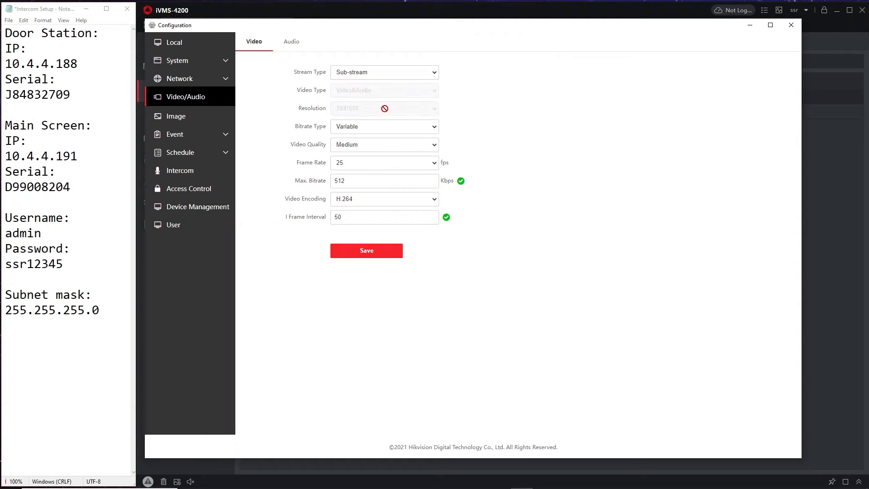
left_click(365, 74)
left_click(358, 82)
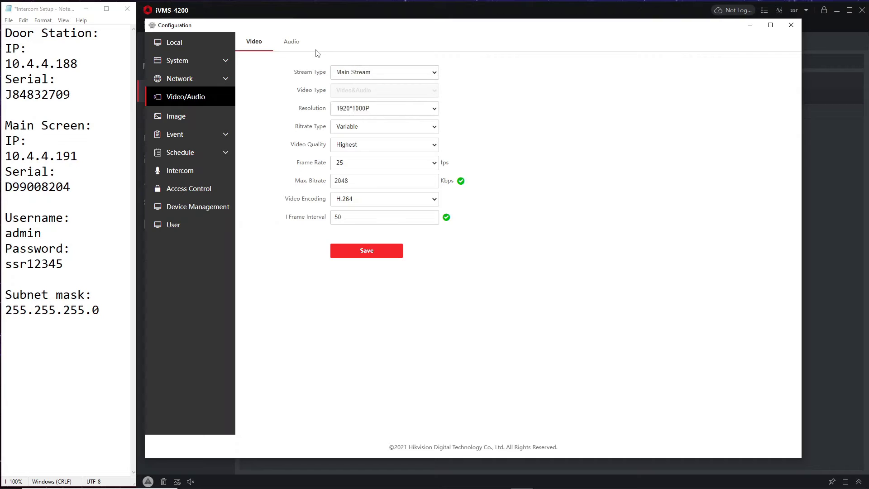
left_click(303, 47)
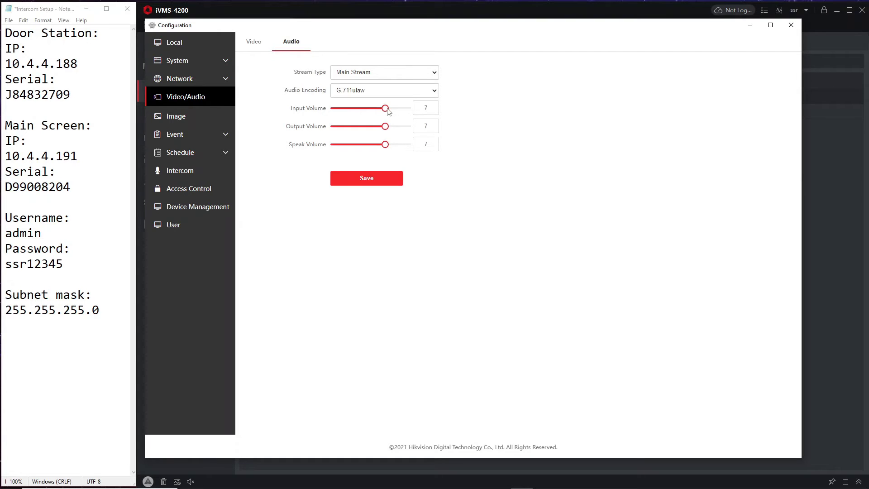
Set input and speak volumes to 10 and output volume to 4, save, then go to Image.
left_click_drag(385, 109, 417, 114)
left_click_drag(376, 128, 331, 128)
left_click_drag(384, 146, 407, 145)
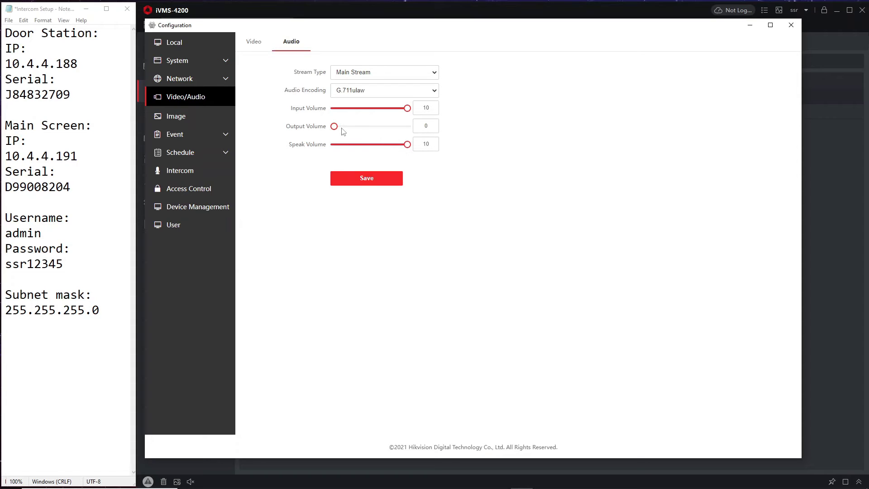
left_click_drag(335, 127, 363, 129)
left_click(382, 183)
left_click(199, 119)
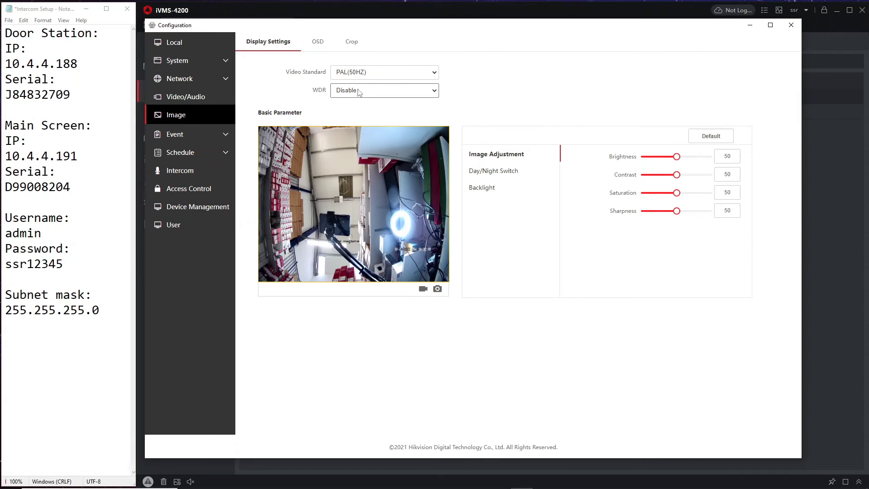
Leave WDR disabled and review the Day/Night Switch and Backlight options before moving to OSD.
left_click(392, 93)
left_click(392, 94)
left_click(502, 176)
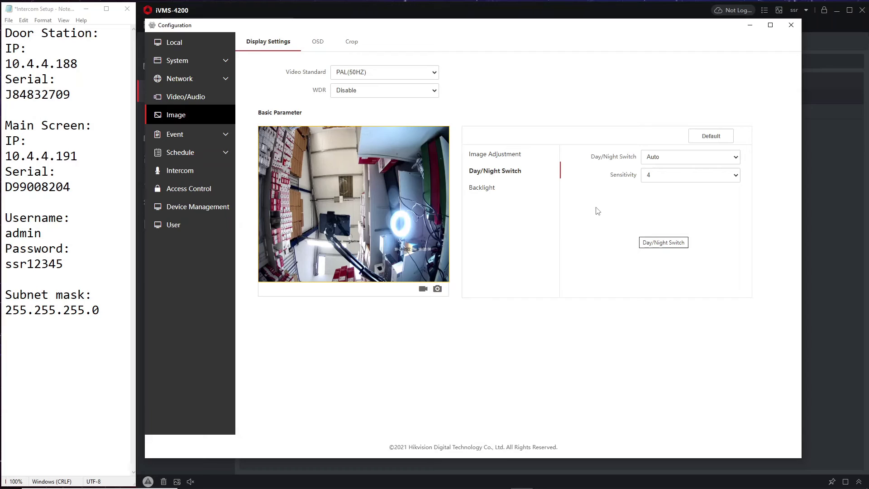
left_click(496, 189)
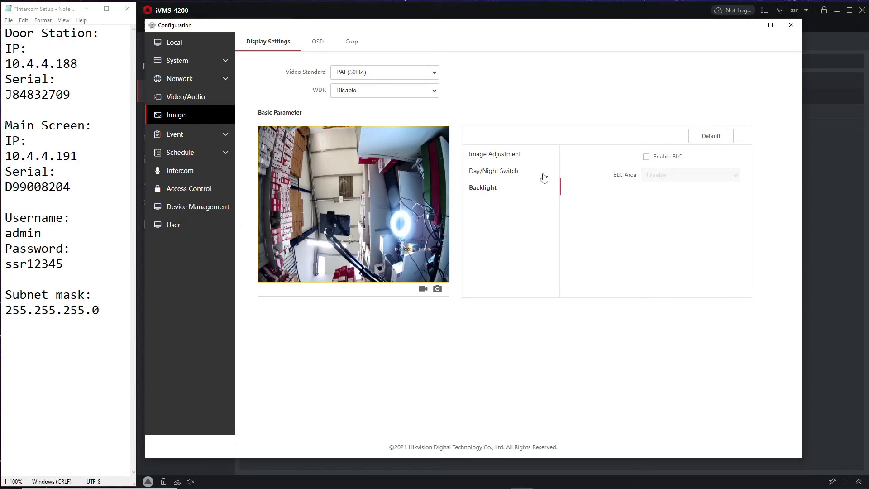
left_click(327, 44)
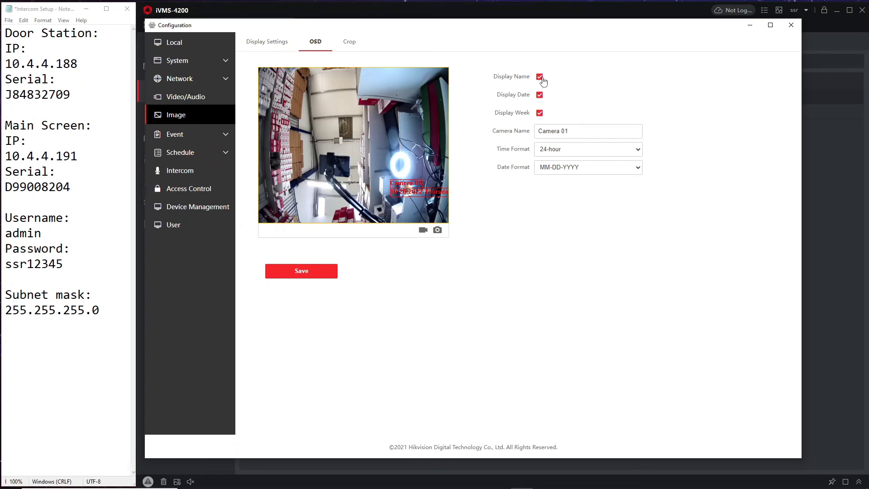
Rename the camera overlay to Door Station with DD-MM-YYYY date format, and save.
left_click_drag(569, 130, 496, 133)
type("Door Station")
left_click(638, 168)
left_click(584, 196)
left_click(295, 272)
Reposition the Door Station and date labels in the preview, save, then go to Crop.
left_click_drag(400, 185, 333, 181)
left_click_drag(387, 194, 416, 206)
left_click_drag(360, 179, 405, 190)
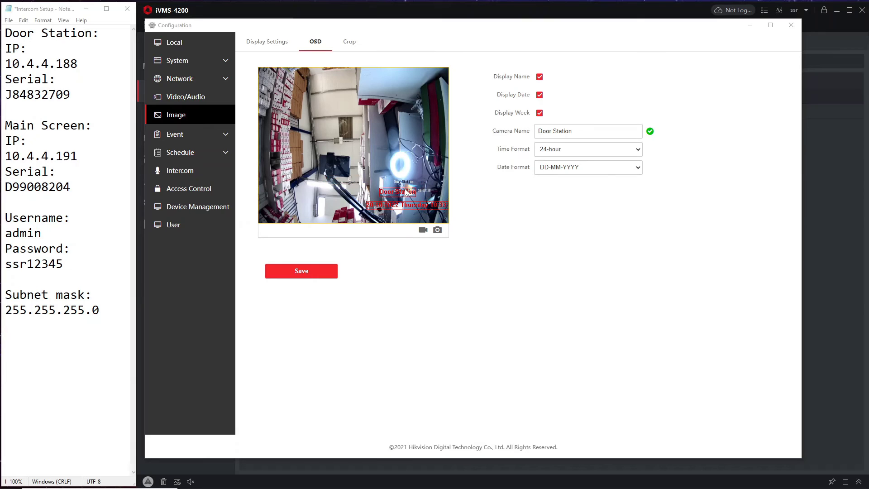
left_click(313, 270)
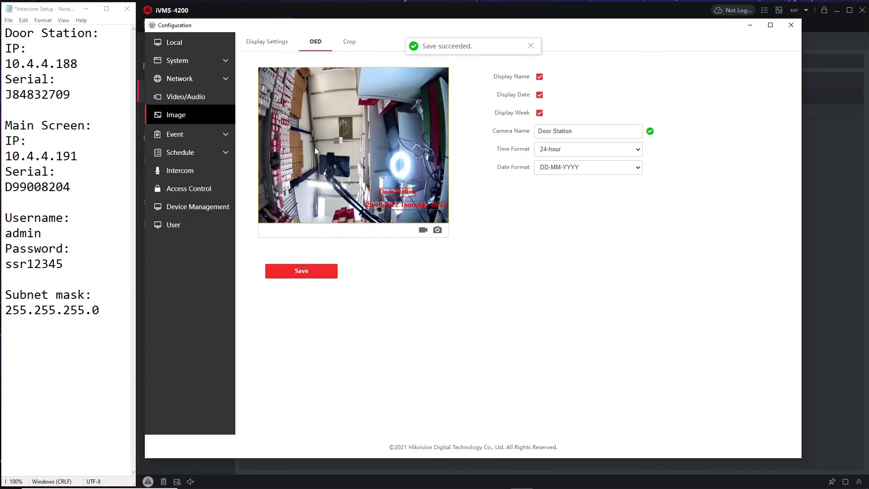
left_click_drag(383, 206, 391, 206)
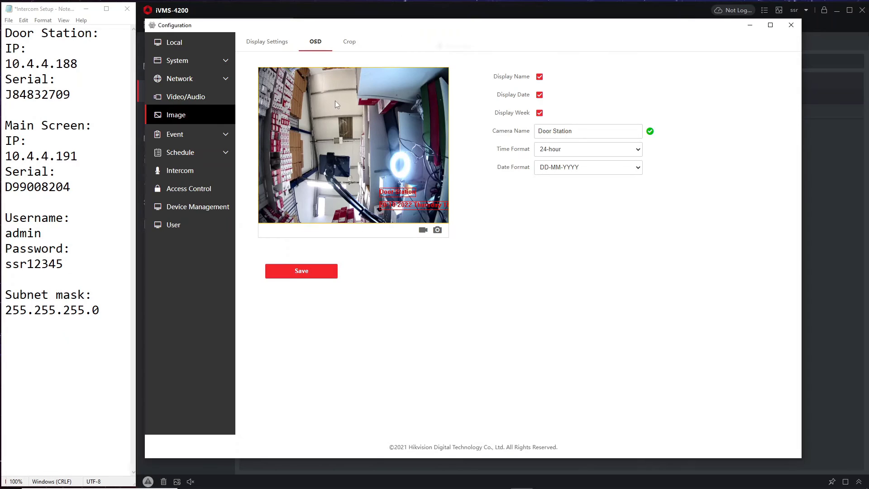
left_click(349, 43)
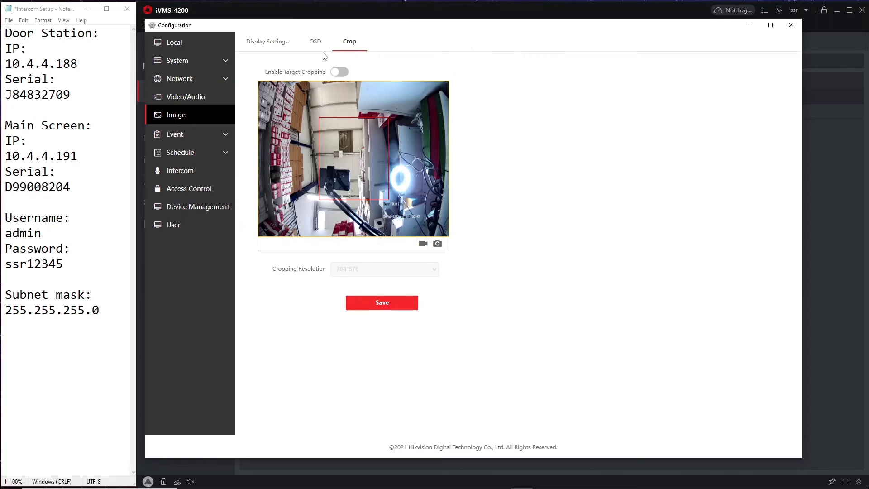
Review the motion detection and event linkage settings, then view the Indoor Station TemplatePlan1 call schedule.
left_click(188, 135)
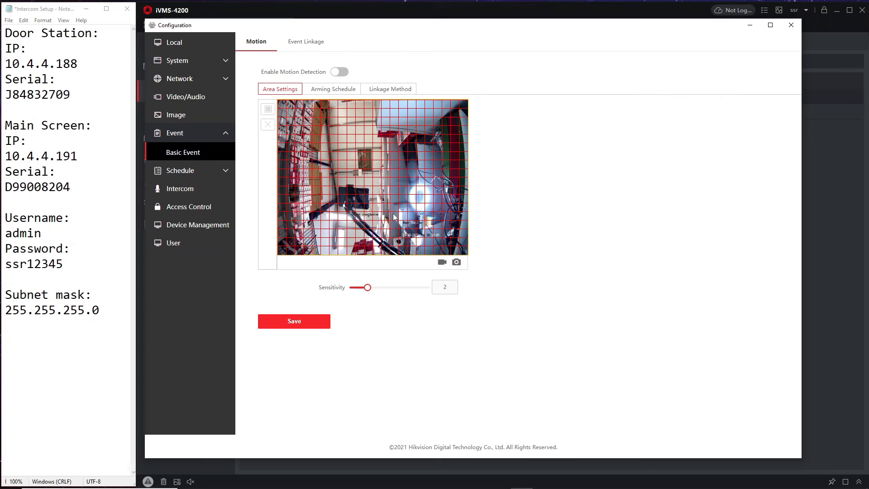
left_click(335, 51)
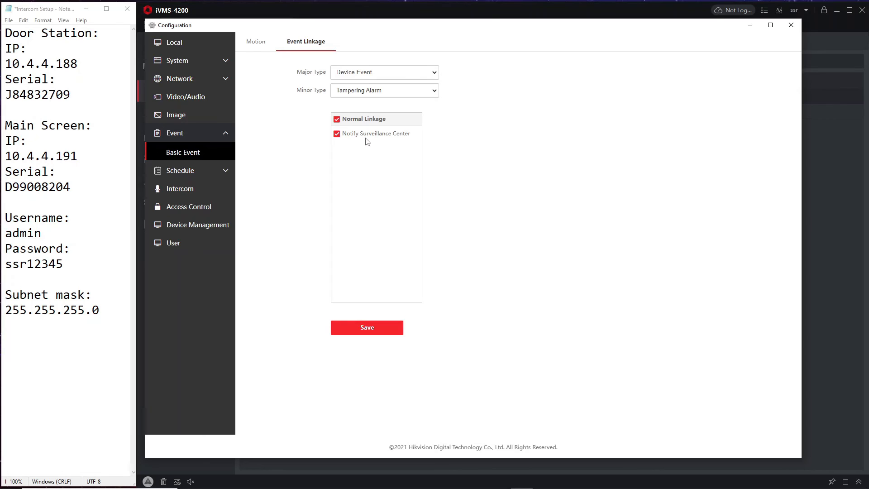
left_click(195, 171)
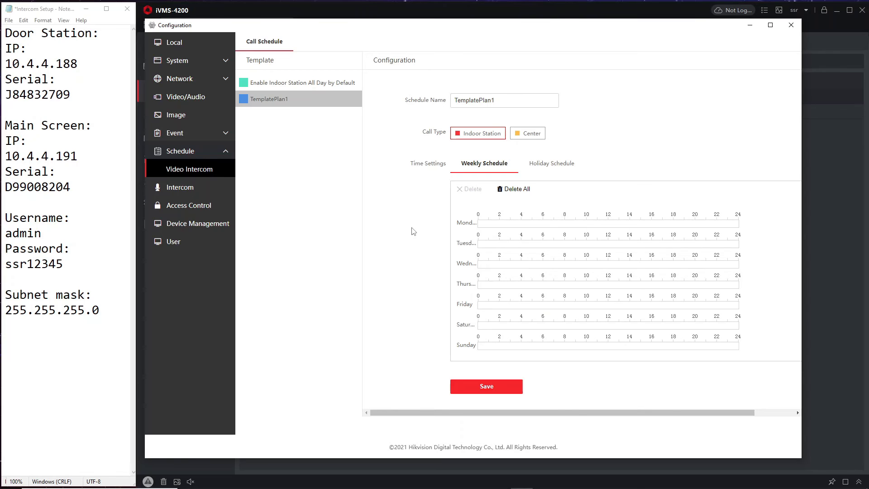
Check the intercom device number settings, briefly showing the advanced phase, building and unit fields.
left_click(181, 189)
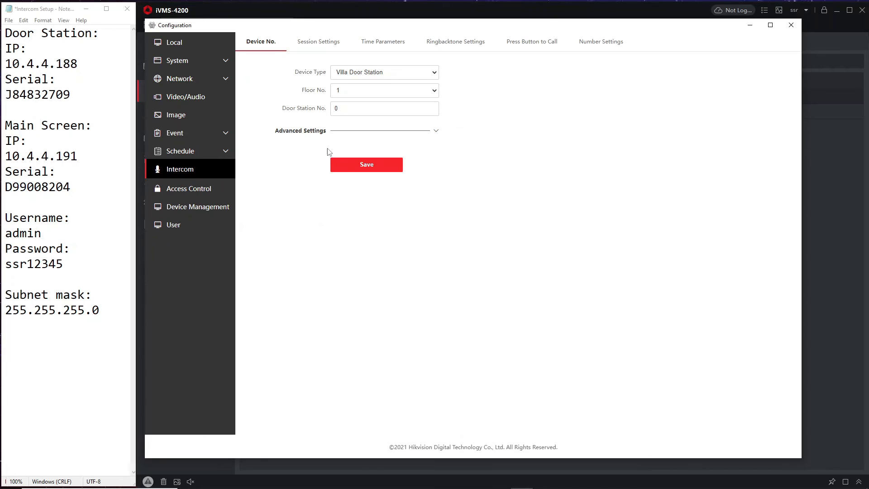
left_click(436, 131)
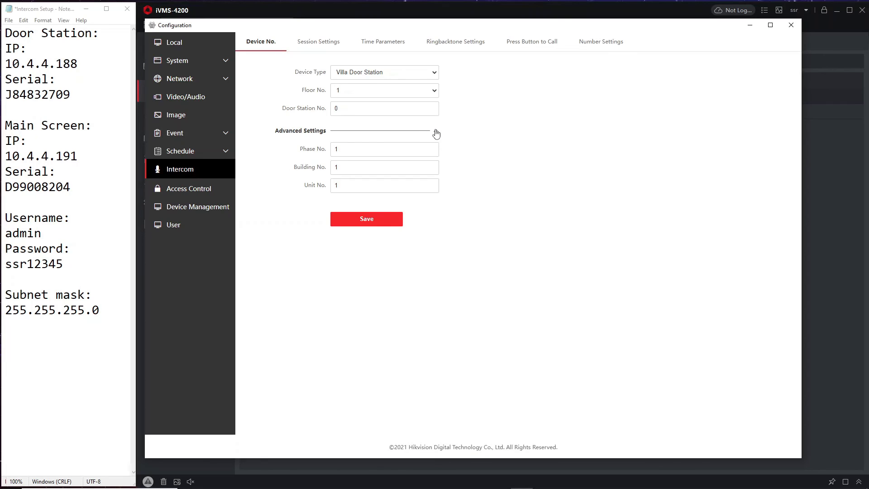
left_click(436, 132)
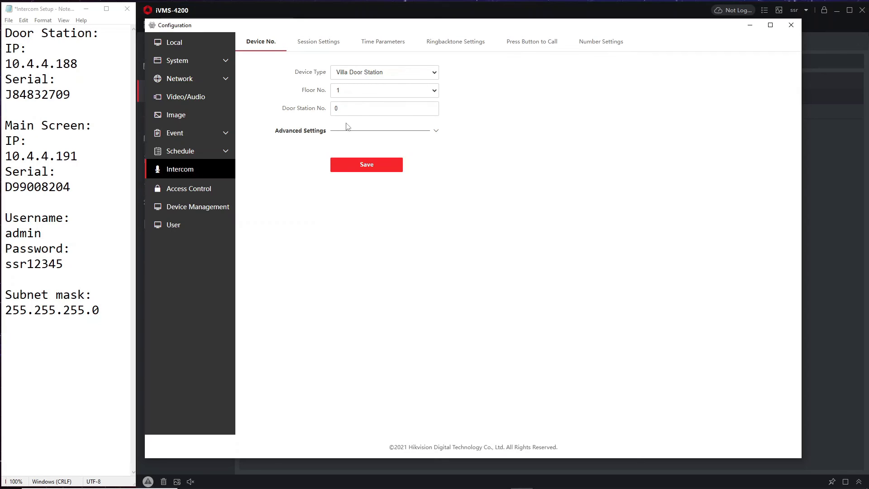
Compare the session settings with the call time limits, ending on the empty ringback tone list.
left_click(327, 43)
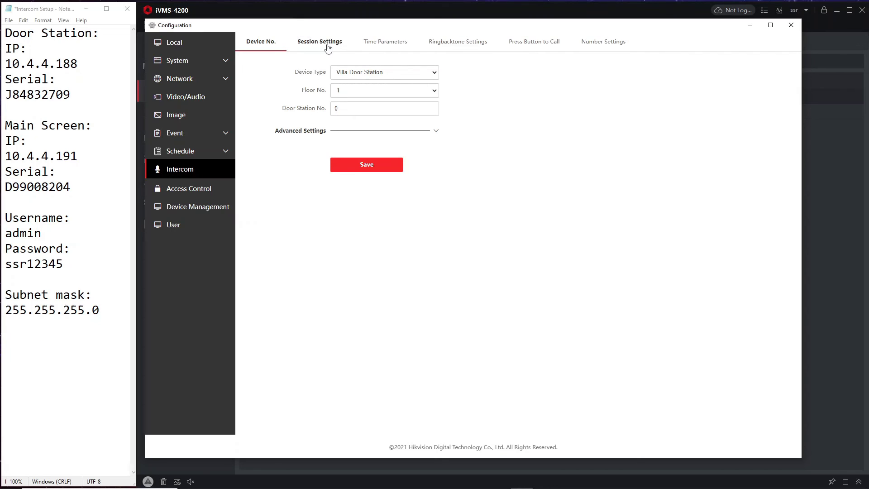
left_click(389, 42)
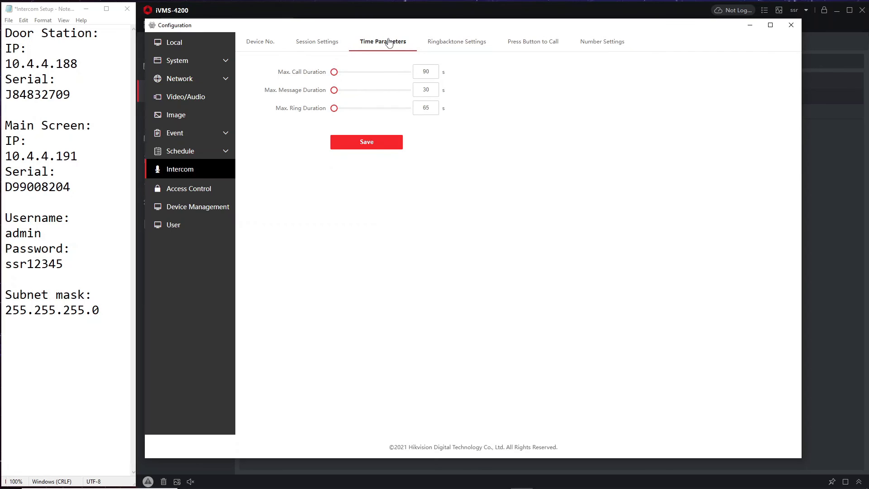
left_click(329, 43)
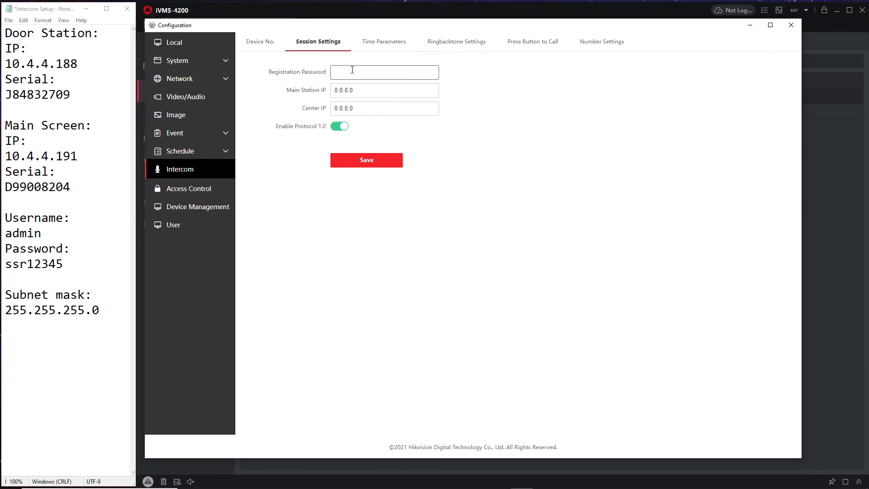
left_click(375, 43)
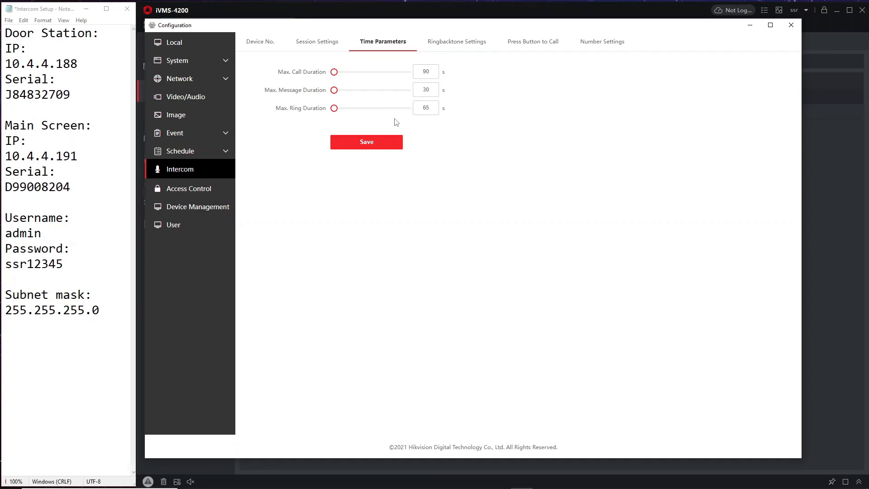
left_click(470, 42)
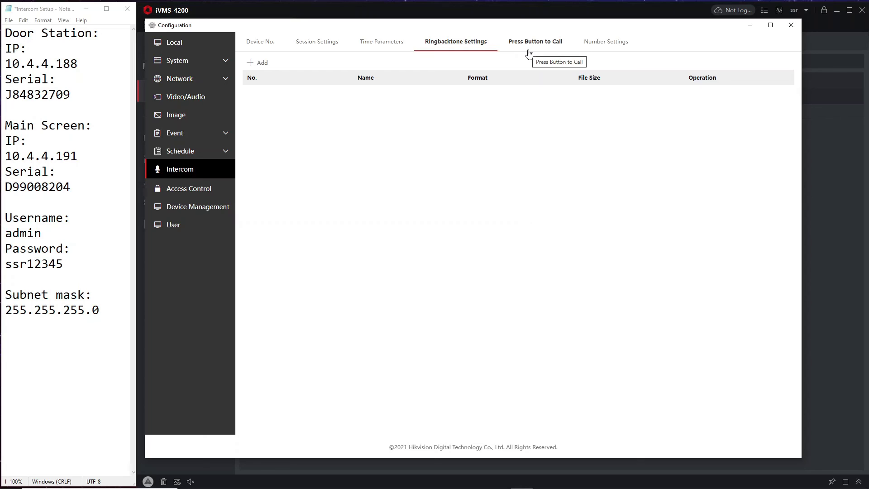
Check the call button settings, keeping the all-day schedule, and view the room and SIP number list.
left_click(528, 54)
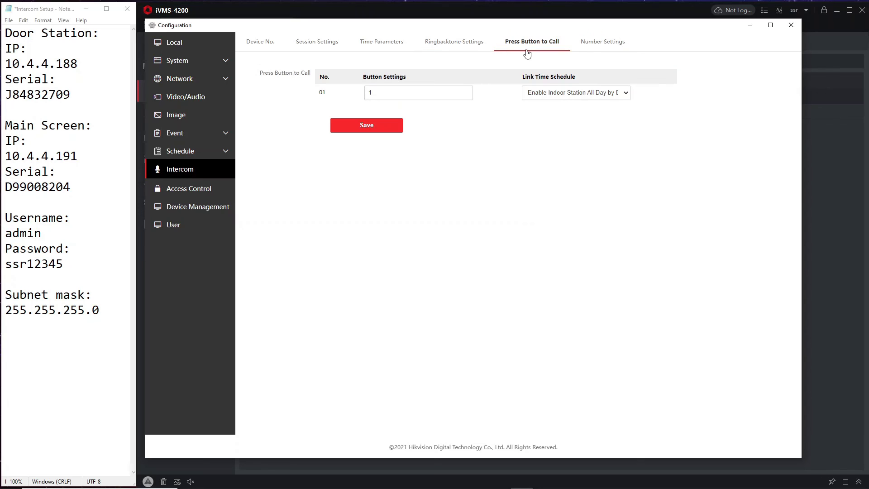
left_click(574, 96)
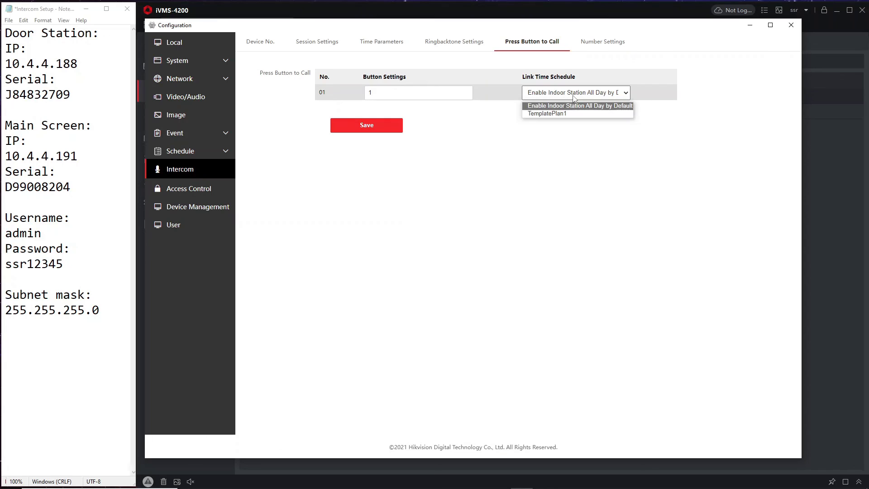
left_click(564, 92)
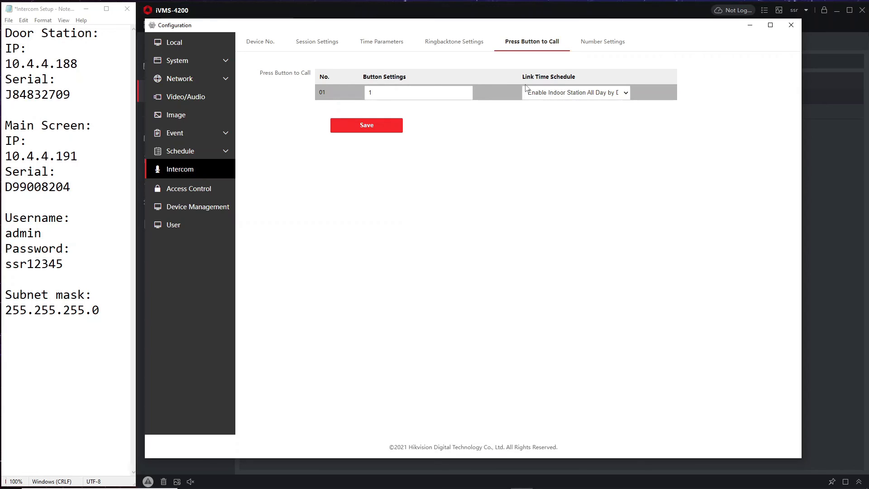
left_click(609, 50)
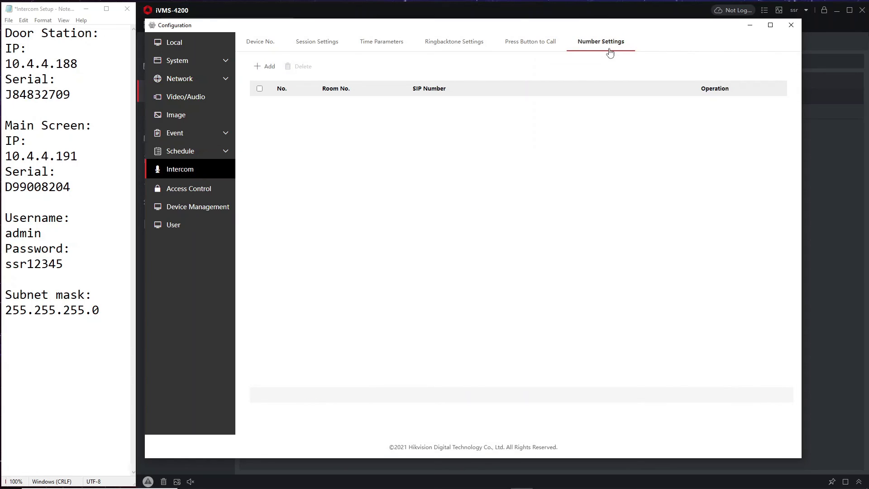
Look over the door access parameters and linked devices, ending on the user list.
left_click(194, 195)
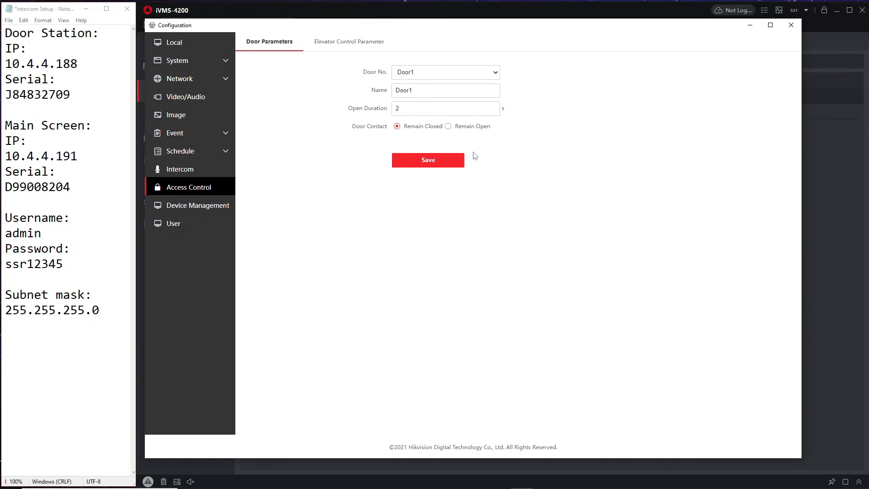
left_click(210, 204)
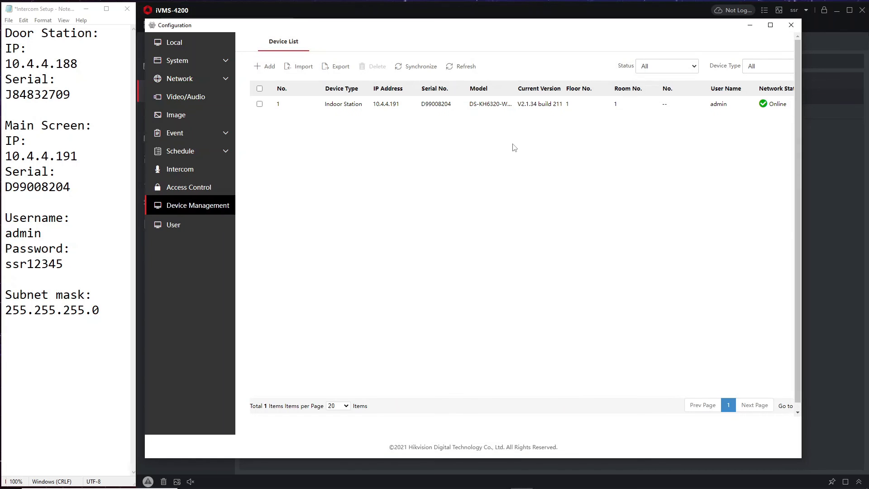
left_click(190, 231)
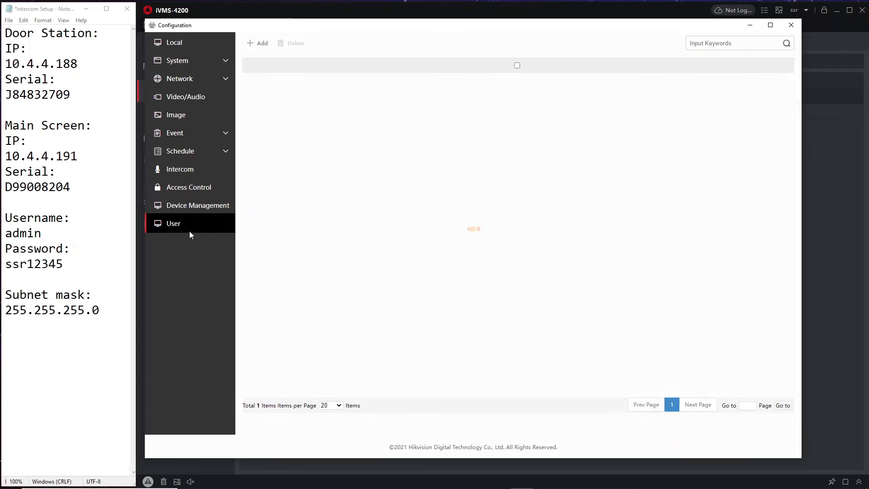